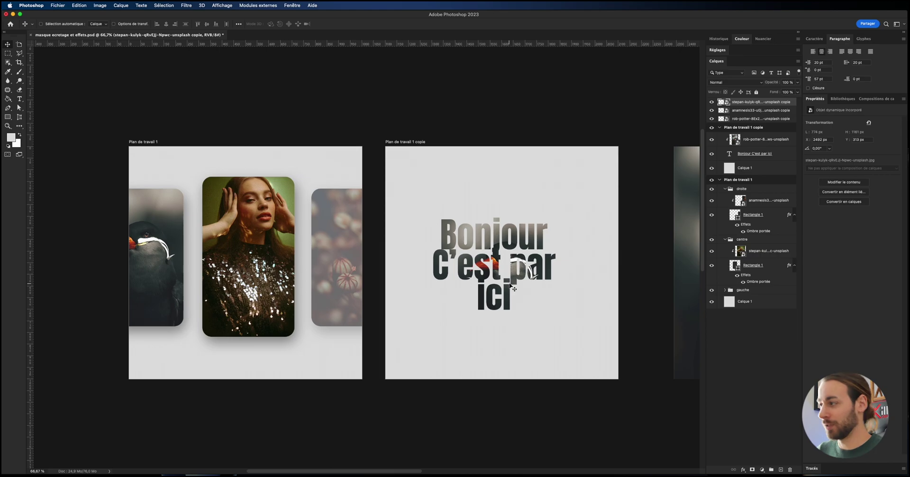
- Add a new 1000 × 1000 px artboard directly below Plan de travail 1
{"action": "left_click", "coordinate": [149, 143]}
{"action": "left_click", "coordinate": [245, 396]}
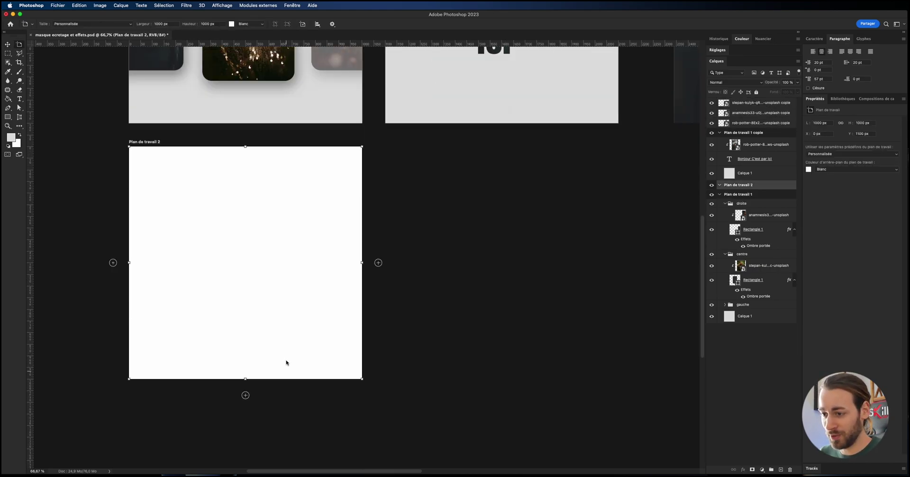
{"action": "scroll", "coordinate": [285, 298], "scroll_direction": "left", "scroll_amount": 2}
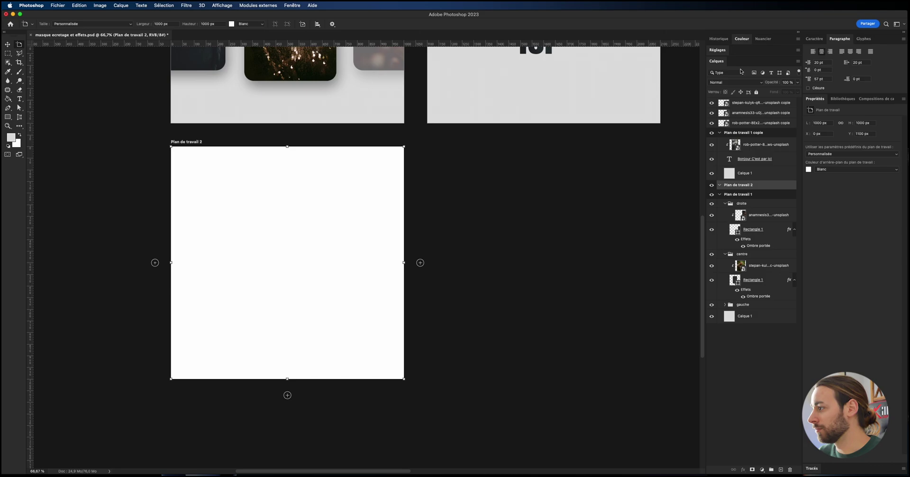
- Set the new artboard's background to the light grey sampled from the artboard above it
{"action": "left_click", "coordinate": [808, 171]}
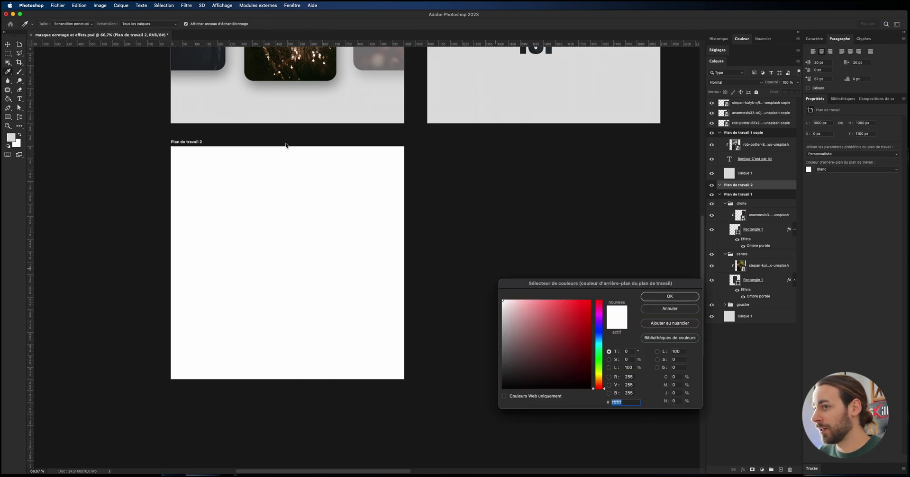
{"action": "left_click", "coordinate": [305, 108]}
{"action": "key", "text": "Return"}
{"action": "key", "text": "v"}
{"action": "scroll", "coordinate": [373, 171], "scroll_direction": "left", "scroll_amount": 1}
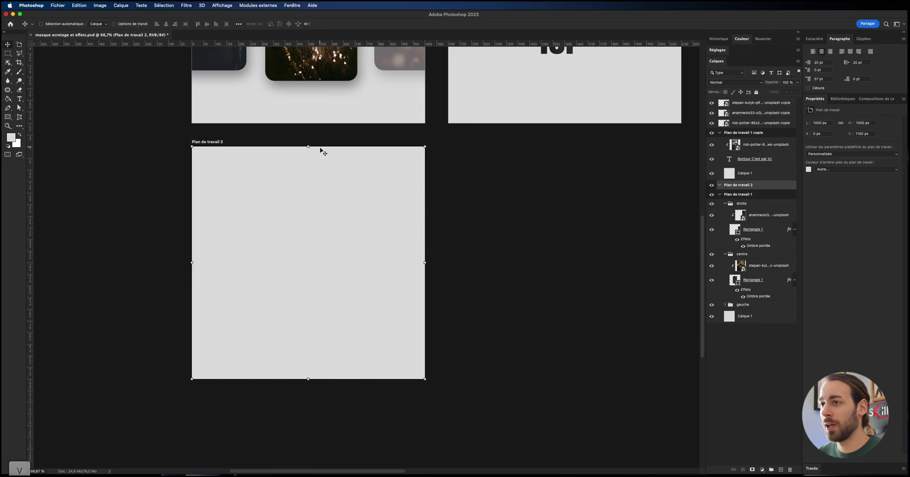
- Draw an upright yellow rectangle about 445 × 735 px and centre it on Plan de travail 2
{"action": "scroll", "coordinate": [321, 149], "scroll_direction": "up", "scroll_amount": 5}
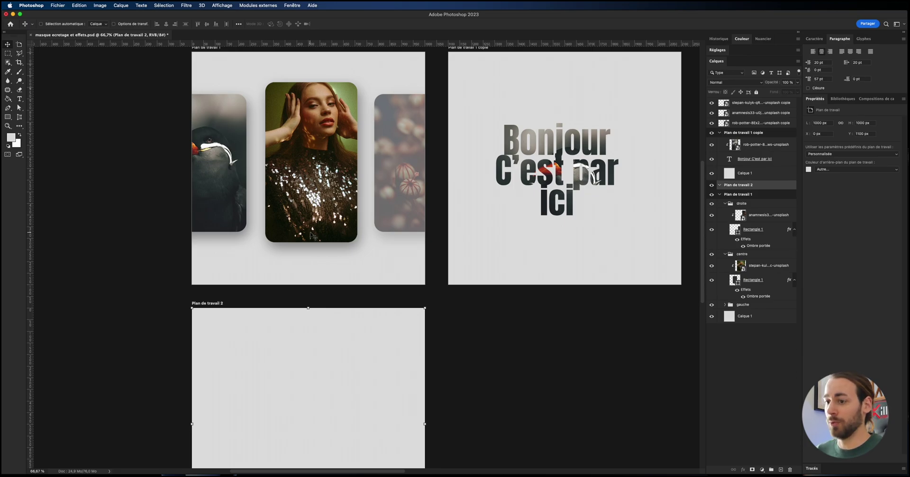
{"action": "scroll", "coordinate": [311, 236], "scroll_direction": "down", "scroll_amount": 5}
{"action": "left_click", "coordinate": [8, 117]}
{"action": "left_click", "coordinate": [9, 119]}
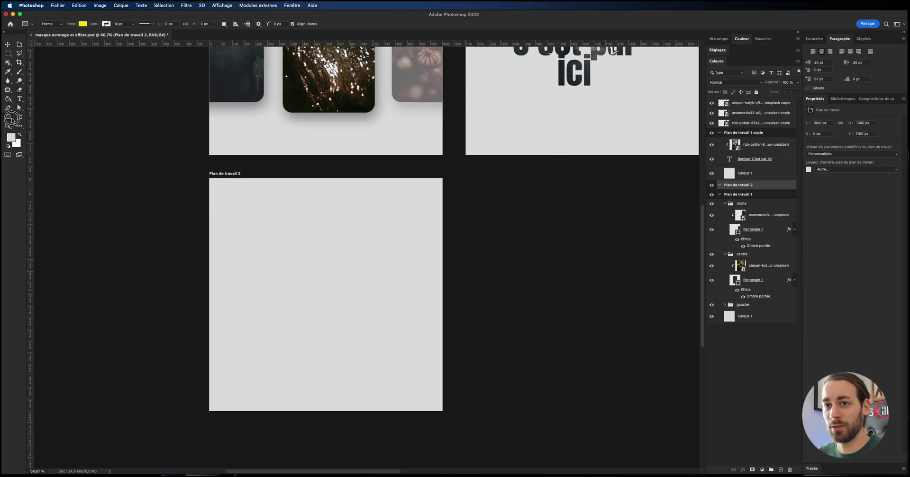
{"action": "left_click", "coordinate": [30, 119]}
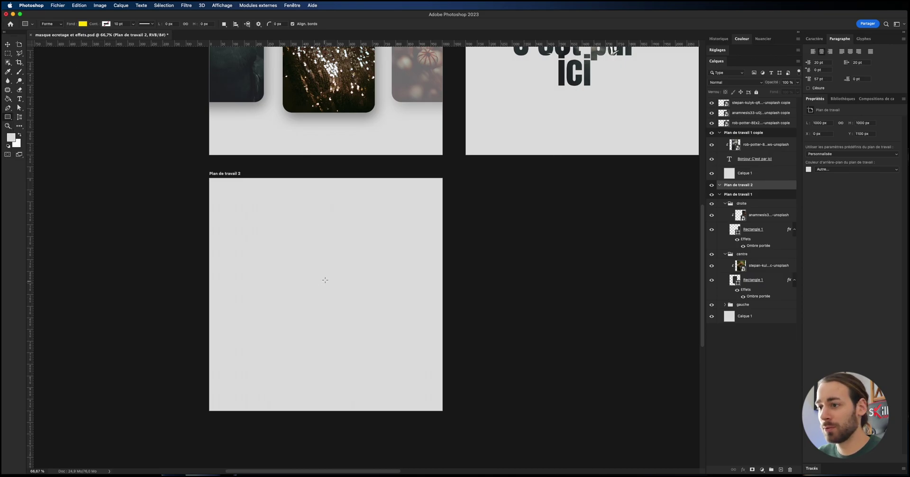
{"action": "left_click_drag", "start_coordinate": [287, 233], "coordinate": [338, 318]}
{"action": "key", "text": "v"}
{"action": "left_click_drag", "start_coordinate": [285, 237], "coordinate": [323, 301]}
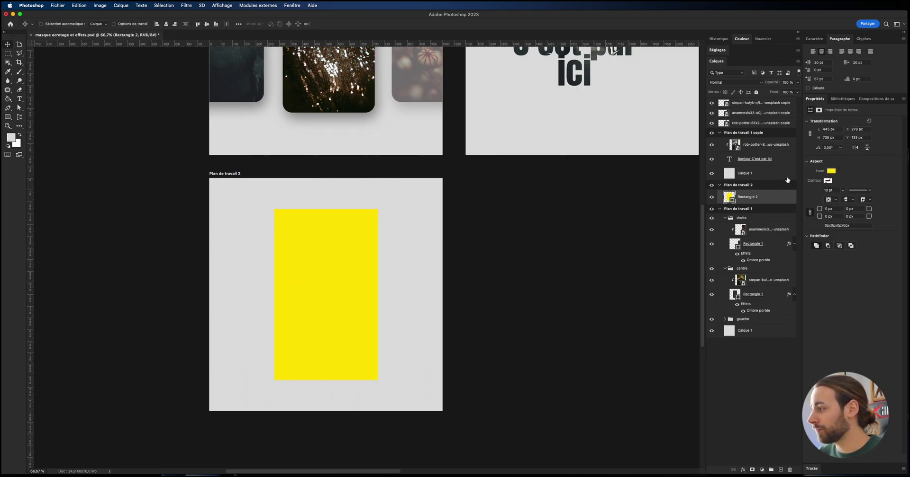
- Round all four corners of the yellow rectangle with a 50 px radius
{"action": "left_click", "coordinate": [829, 210]}
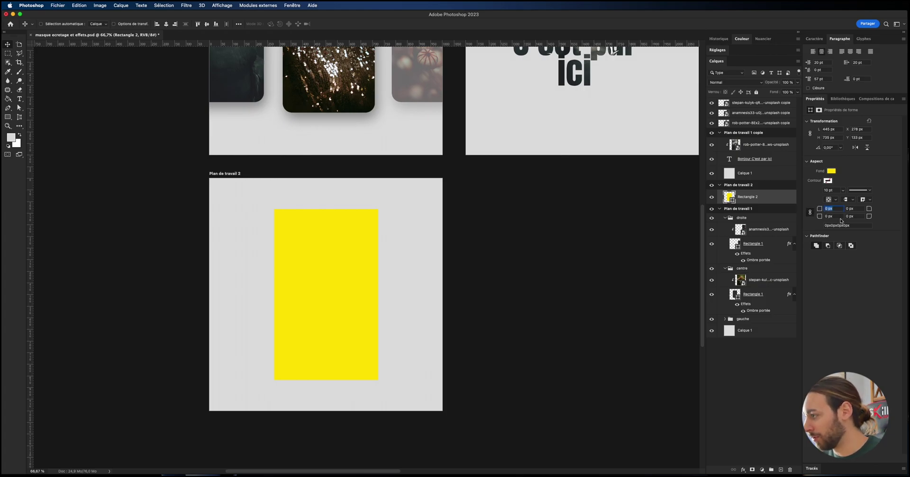
{"action": "type", "text": "30"}
{"action": "key", "text": "Tab"}
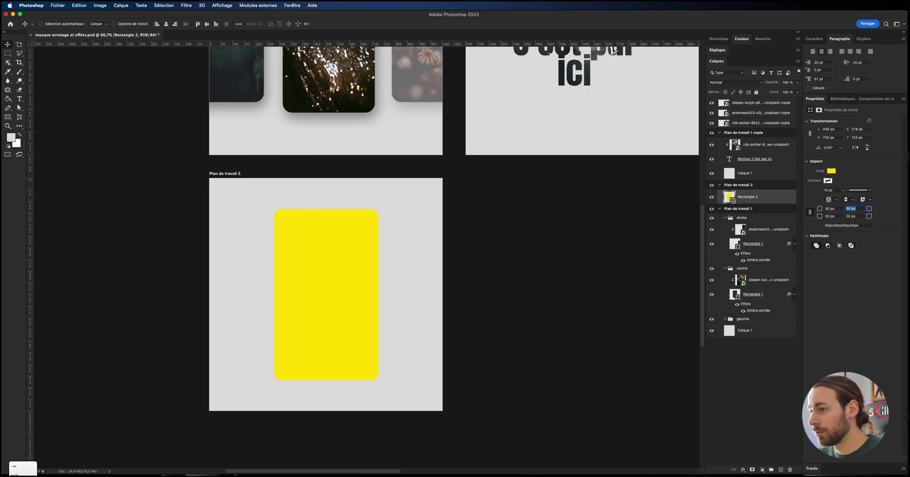
{"action": "type", "text": "50"}
{"action": "key", "text": "Return"}
- Scale the yellow rectangle down about its centre to about 419 × 679 px
{"action": "left_click_drag", "start_coordinate": [349, 285], "coordinate": [347, 286]}
{"action": "key", "text": "super+t"}
{"action": "mouse_move", "coordinate": [378, 209]}
{"action": "left_mouse_down"}
{"action": "mouse_move", "coordinate": [366, 216]}
{"action": "mouse_move", "coordinate": [373, 217]}
{"action": "left_mouse_up"}
{"action": "key", "text": "Return"}
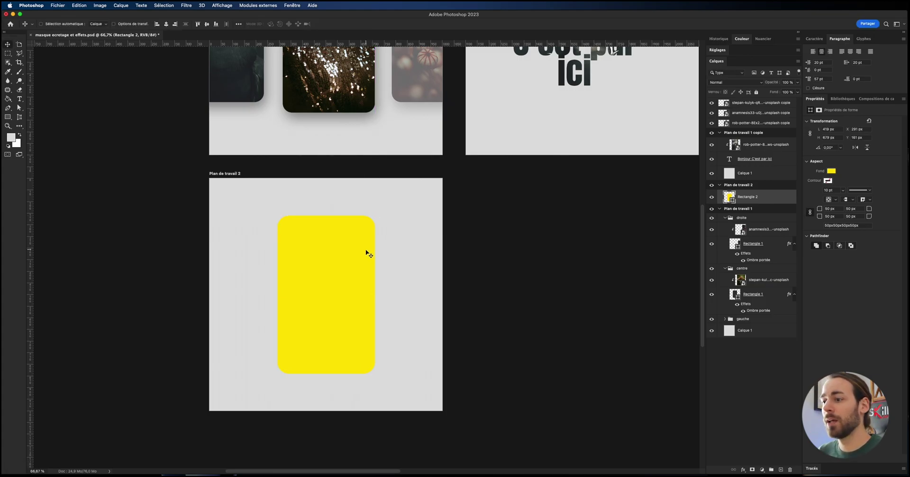
- Place one copy of the rectangle, scaled to about 370 × 599 px, across each side edge of the artboard
{"action": "left_click", "coordinate": [340, 261], "text": "super"}
{"action": "left_click_drag", "start_coordinate": [335, 280], "coordinate": [219, 276]}
{"action": "key", "text": "super+t"}
{"action": "left_click_drag", "start_coordinate": [258, 216], "coordinate": [253, 225]}
{"action": "key", "text": "Return"}
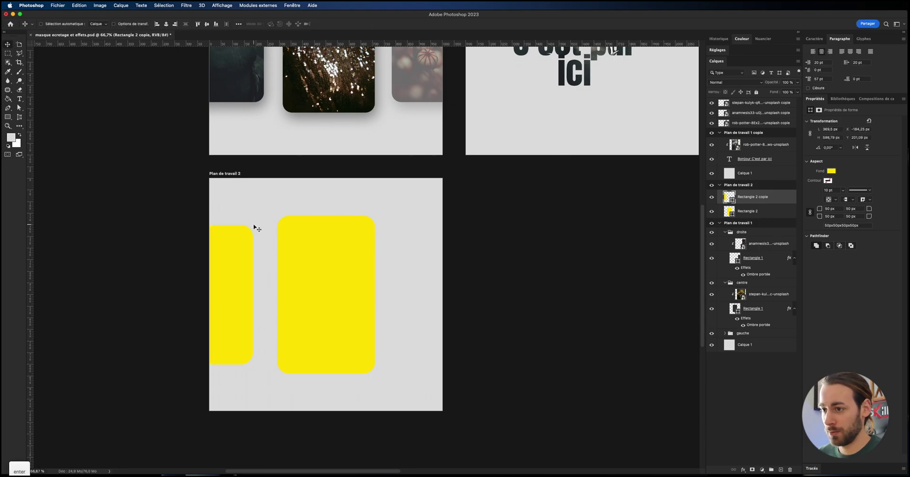
{"action": "left_click_drag", "start_coordinate": [21, 470], "coordinate": [22, 453]}
{"action": "left_click_drag", "start_coordinate": [243, 290], "coordinate": [471, 292]}
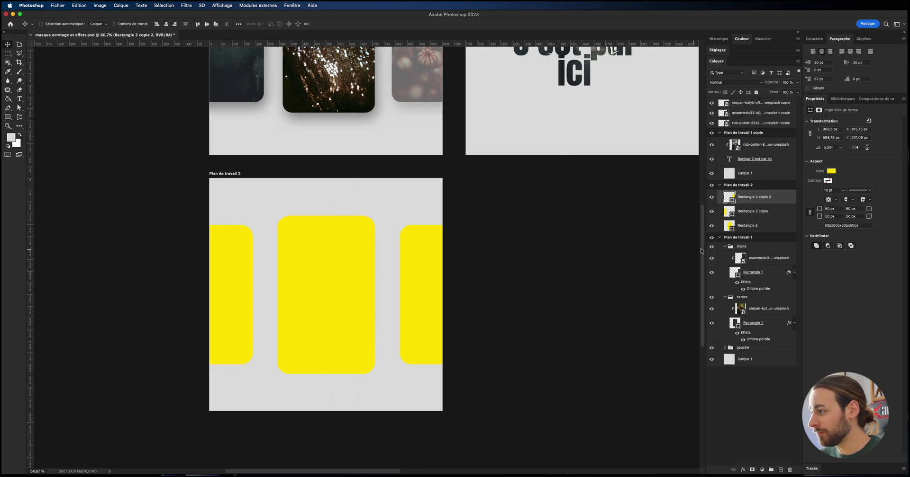
- Collapse the layers of the other two artboards and move the centre rectangle's layer to the top of Plan de travail 2
{"action": "left_click", "coordinate": [732, 238]}
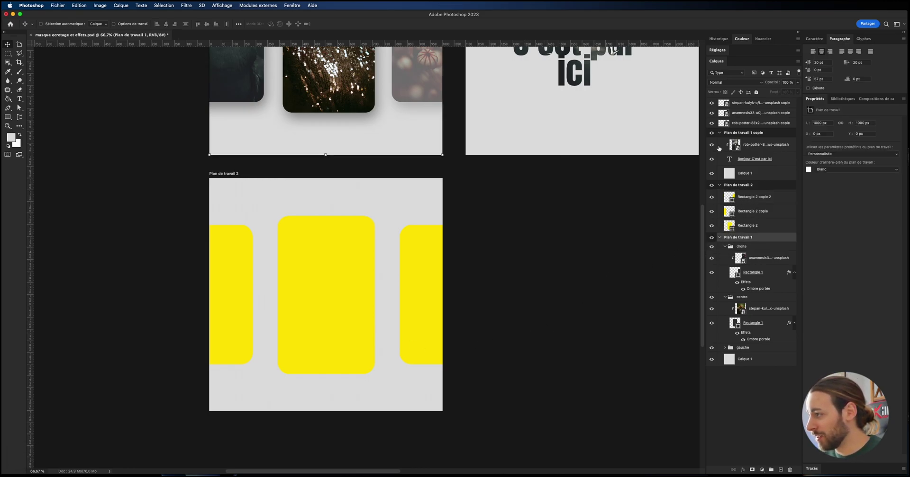
{"action": "left_click", "coordinate": [719, 238]}
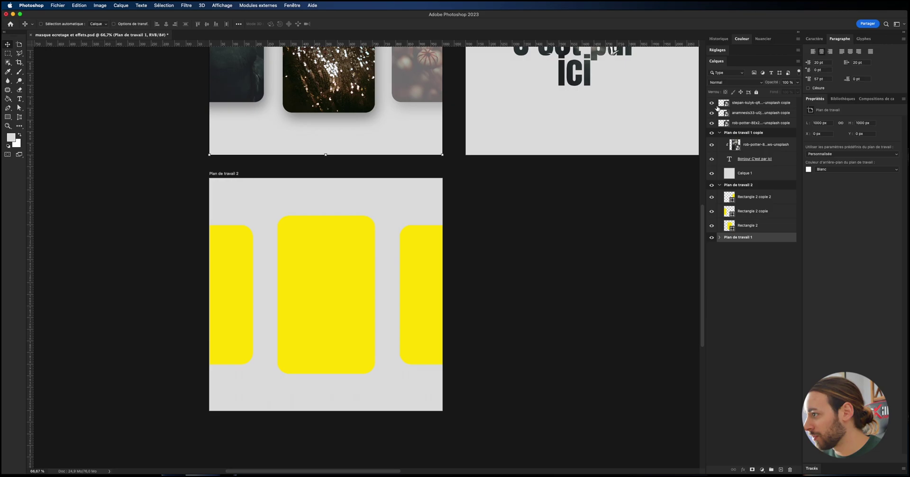
{"action": "left_click", "coordinate": [720, 133]}
{"action": "left_click", "coordinate": [743, 154]}
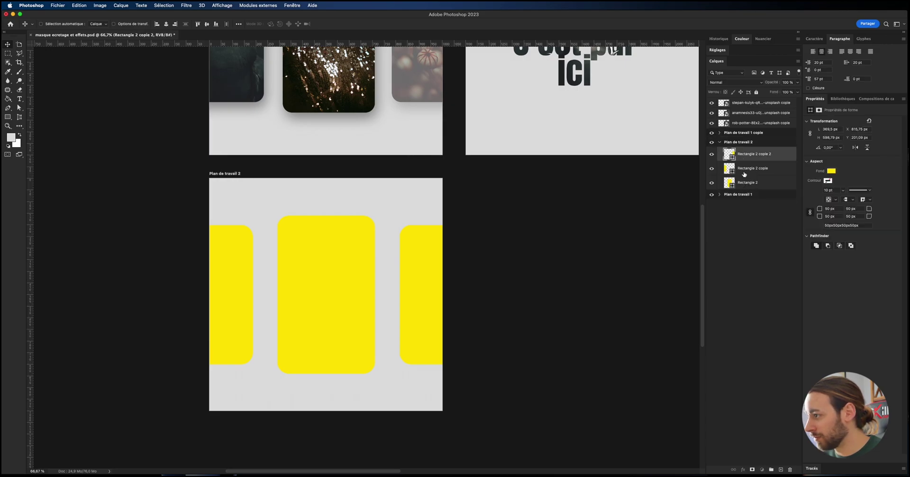
{"action": "left_click", "coordinate": [743, 169]}
{"action": "left_click", "coordinate": [742, 183]}
{"action": "left_click_drag", "start_coordinate": [745, 183], "coordinate": [753, 159]}
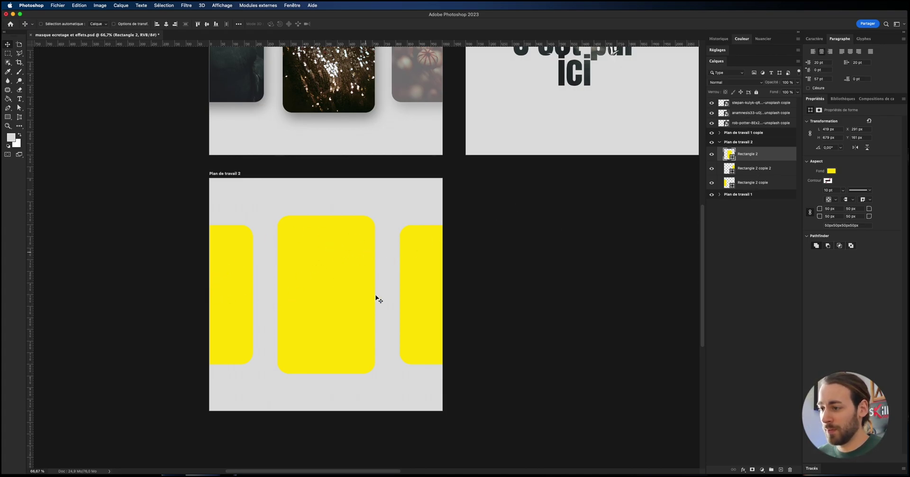
- Move the woman's portrait from outside the artboards onto the centre rectangle of Plan de travail 2
{"action": "key", "text": "super+minus"}
{"action": "key", "text": "super+minus"}
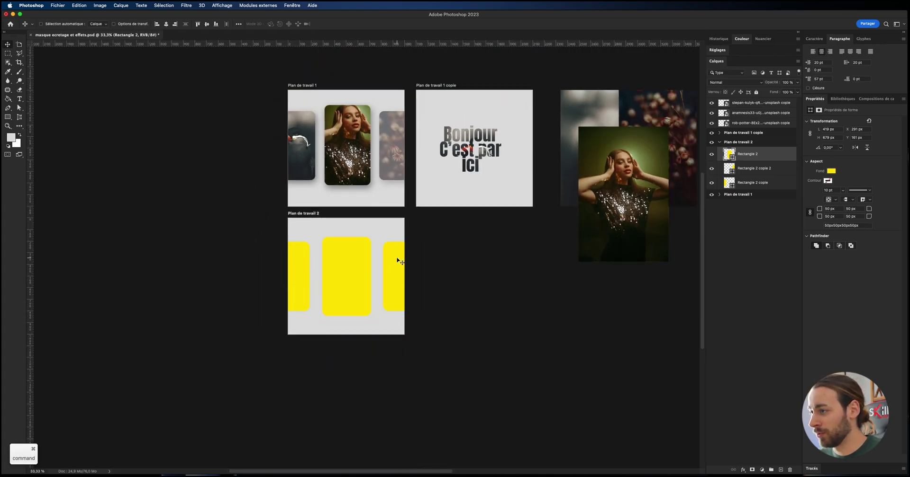
{"action": "left_click", "coordinate": [630, 173], "text": "super"}
{"action": "left_click_drag", "start_coordinate": [628, 171], "coordinate": [351, 267]}
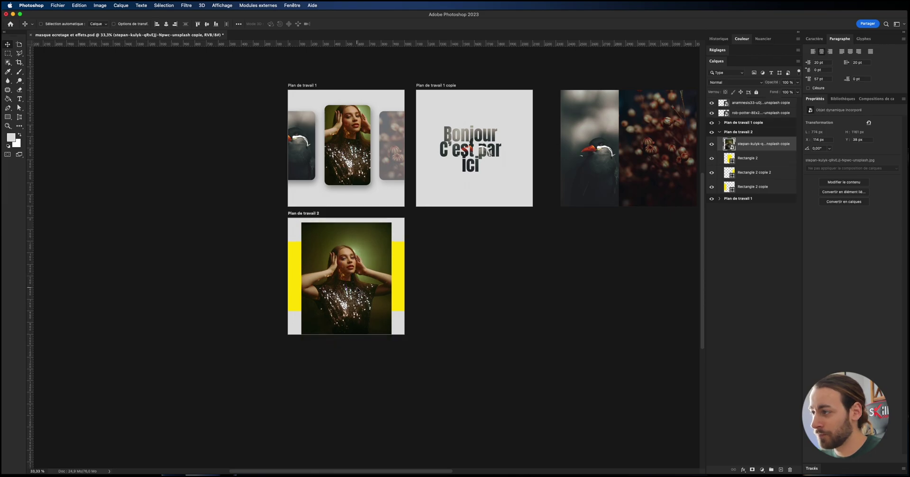
- Clip the portrait layer to the centre Rectangle 2 layer with a clipping mask
{"action": "key", "text": "super+plus"}
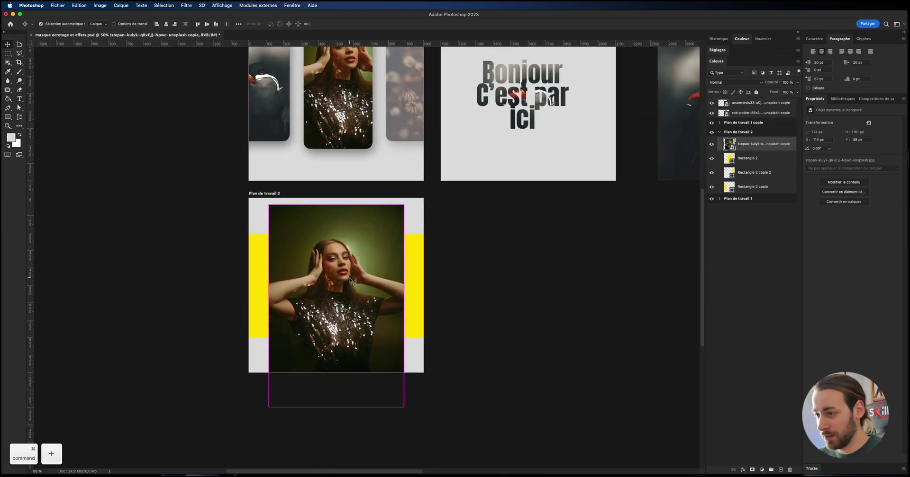
{"action": "key", "text": "super+plus"}
{"action": "key", "text": "space"}
{"action": "left_click_drag", "start_coordinate": [355, 282], "coordinate": [378, 251]}
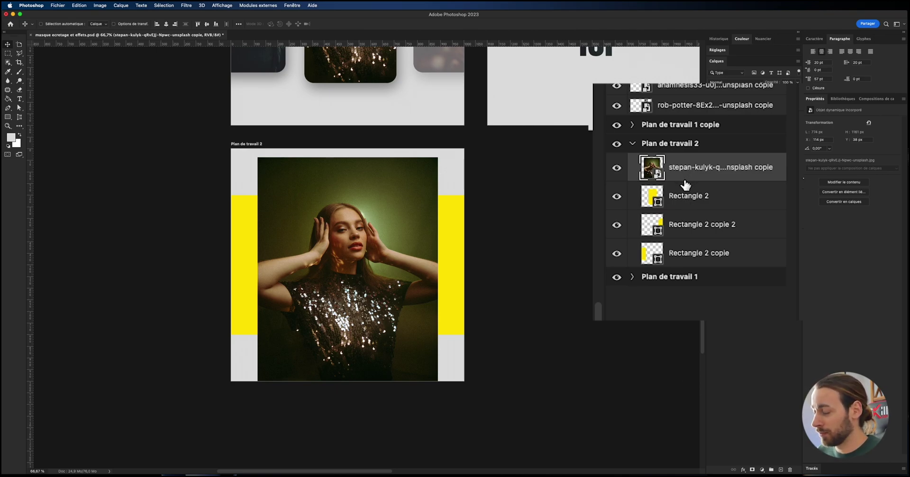
{"action": "key", "text": "alt"}
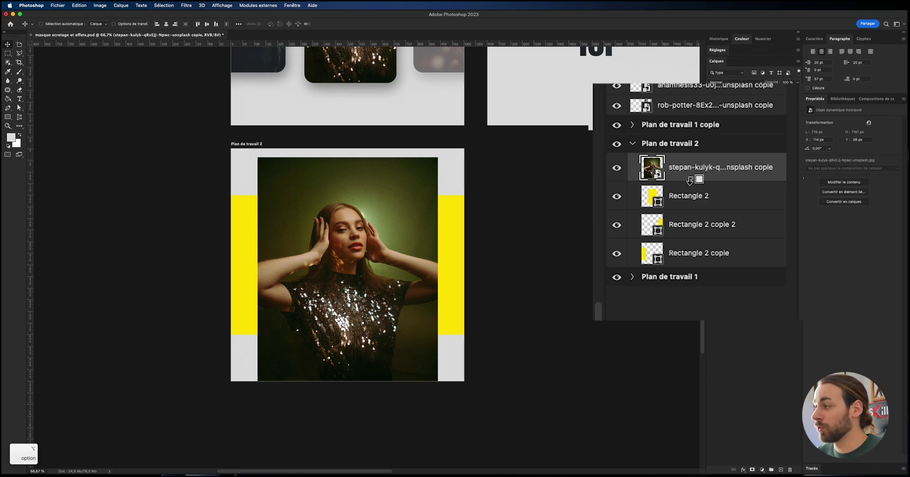
{"action": "left_click", "coordinate": [689, 182], "text": "alt"}
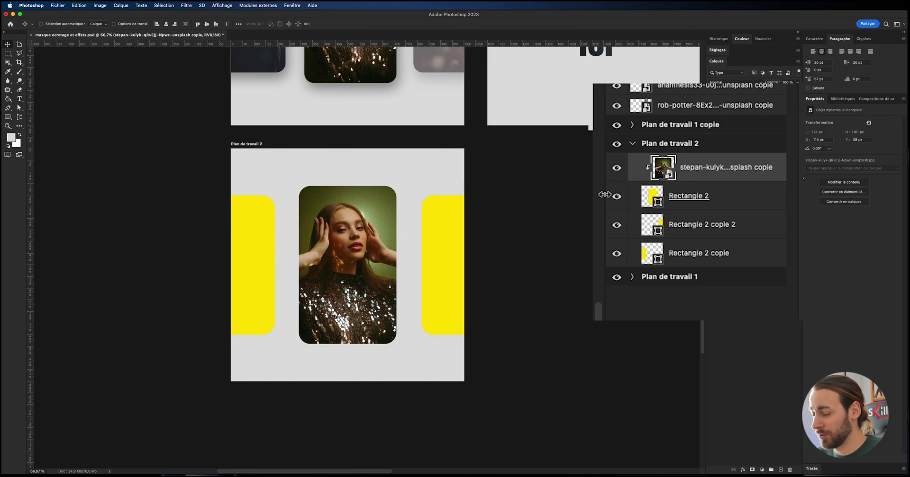
- Scale the clipped portrait down and reposition it to fit centred inside the rounded rectangle
{"action": "mouse_move", "coordinate": [325, 263]}
{"action": "left_mouse_down"}
{"action": "mouse_move", "coordinate": [365, 285]}
{"action": "mouse_move", "coordinate": [362, 267]}
{"action": "mouse_move", "coordinate": [416, 223]}
{"action": "mouse_move", "coordinate": [342, 263]}
{"action": "left_mouse_up"}
{"action": "key", "text": "super+t"}
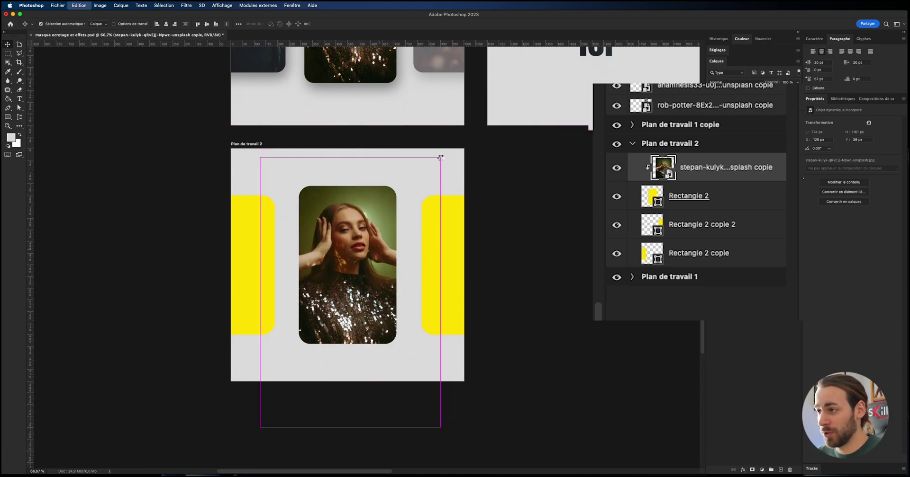
{"action": "left_click_drag", "start_coordinate": [440, 158], "coordinate": [416, 236]}
{"action": "left_click_drag", "start_coordinate": [376, 270], "coordinate": [405, 198]}
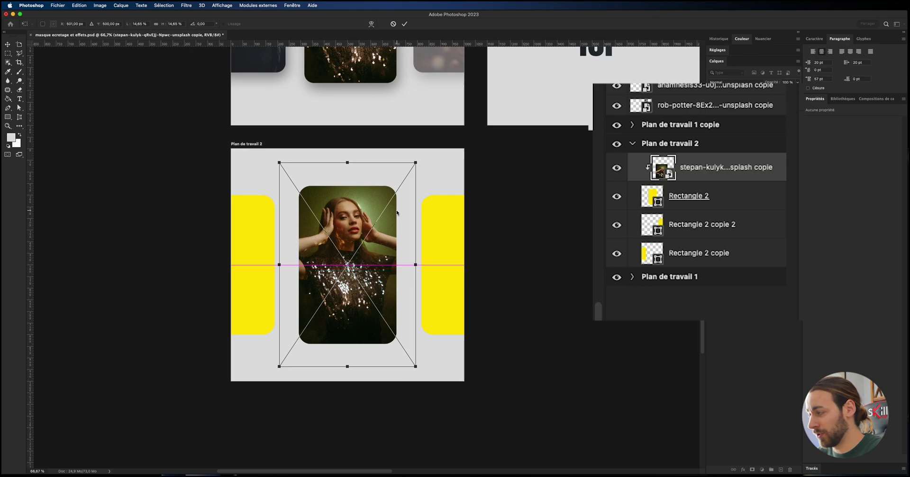
{"action": "key", "text": "Return"}
- Try moving and resizing the centre rectangle that masks the portrait, and revert both changes
{"action": "left_click", "coordinate": [735, 196]}
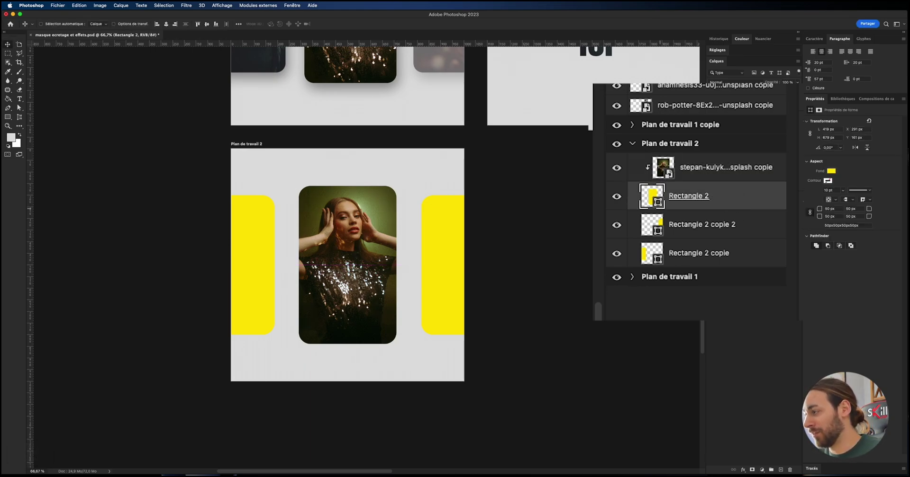
{"action": "left_click_drag", "start_coordinate": [357, 266], "coordinate": [368, 290]}
{"action": "key", "text": "super+z"}
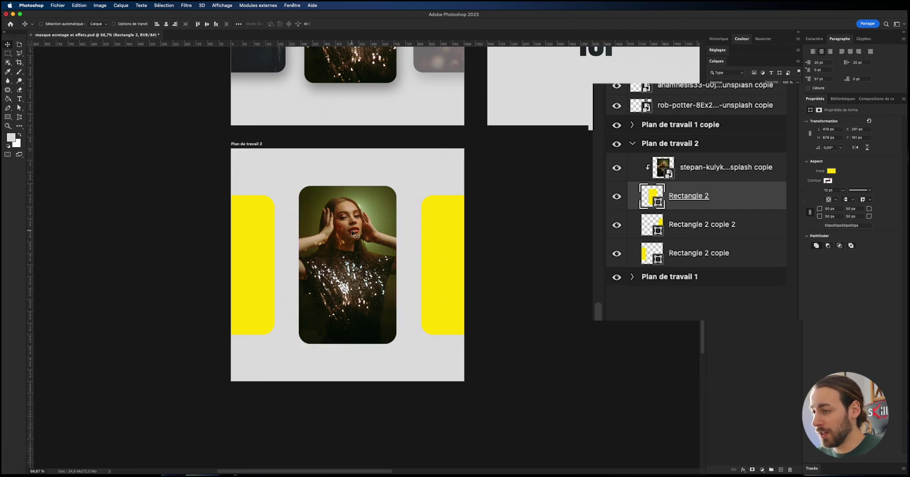
{"action": "key", "text": "super+t"}
{"action": "mouse_move", "coordinate": [399, 187]}
{"action": "left_mouse_down"}
{"action": "mouse_move", "coordinate": [404, 177]}
{"action": "mouse_move", "coordinate": [369, 194]}
{"action": "mouse_move", "coordinate": [396, 185]}
{"action": "left_mouse_up"}
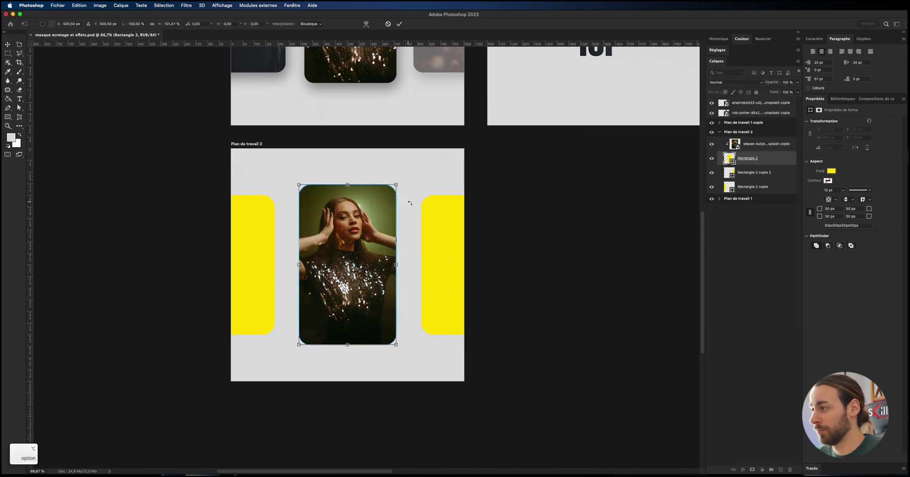
{"action": "key", "text": "Return"}
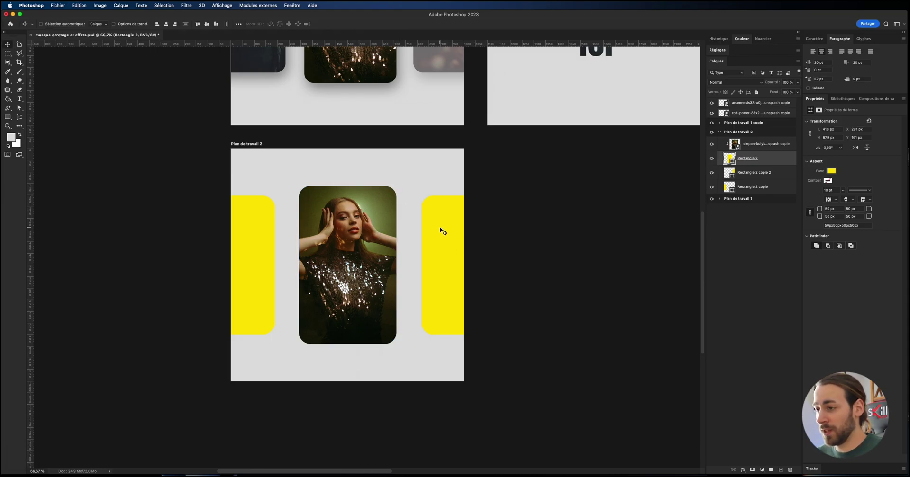
- Move the bird photo over the left rectangle, place its layer directly above Rectangle 2 copie, and clip it to that shape
{"action": "key", "text": "super+minus"}
{"action": "left_click_drag", "start_coordinate": [527, 198], "coordinate": [468, 231]}
{"action": "left_click_drag", "start_coordinate": [691, 130], "coordinate": [239, 310]}
{"action": "left_click_drag", "start_coordinate": [768, 139], "coordinate": [762, 182]}
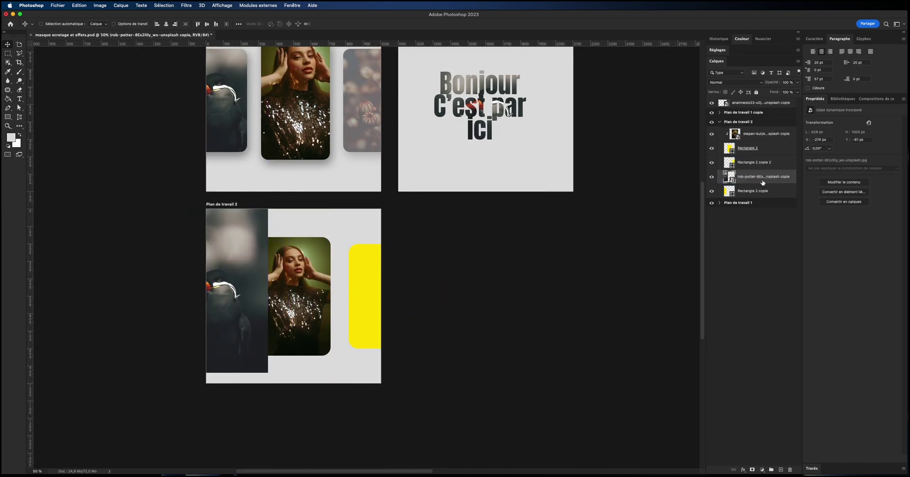
{"action": "left_click", "coordinate": [762, 184], "text": "alt"}
- Move the dark flower photo onto the artboard, place its layer directly above Rectangle 2 copie 2, and clip it to that shape
{"action": "left_click_drag", "start_coordinate": [584, 166], "coordinate": [468, 193]}
{"action": "left_click_drag", "start_coordinate": [659, 131], "coordinate": [260, 337]}
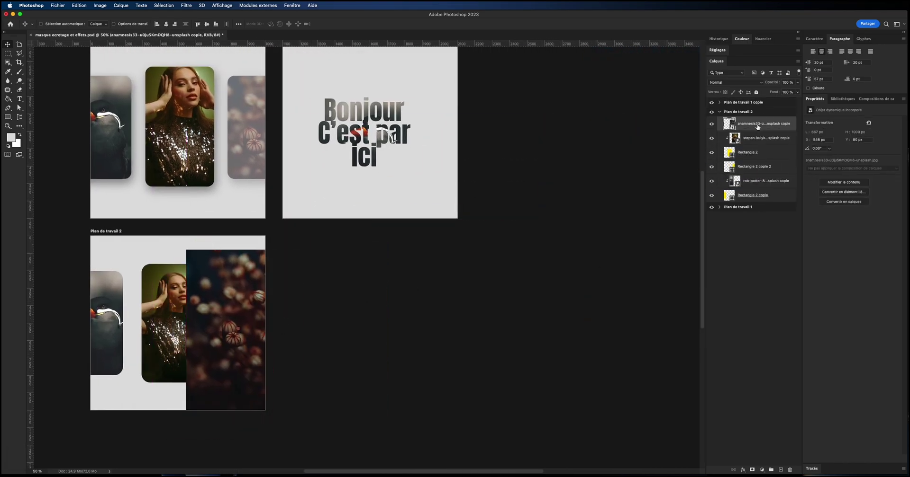
{"action": "left_click_drag", "start_coordinate": [757, 127], "coordinate": [756, 158]}
{"action": "left_click", "coordinate": [757, 160], "text": "alt"}
- Link the portrait layer with its Rectangle 2 mask layer, and select only the Rectangle 2 layer
{"action": "scroll", "coordinate": [370, 265], "scroll_direction": "left", "scroll_amount": 5}
{"action": "key", "text": "super+plus"}
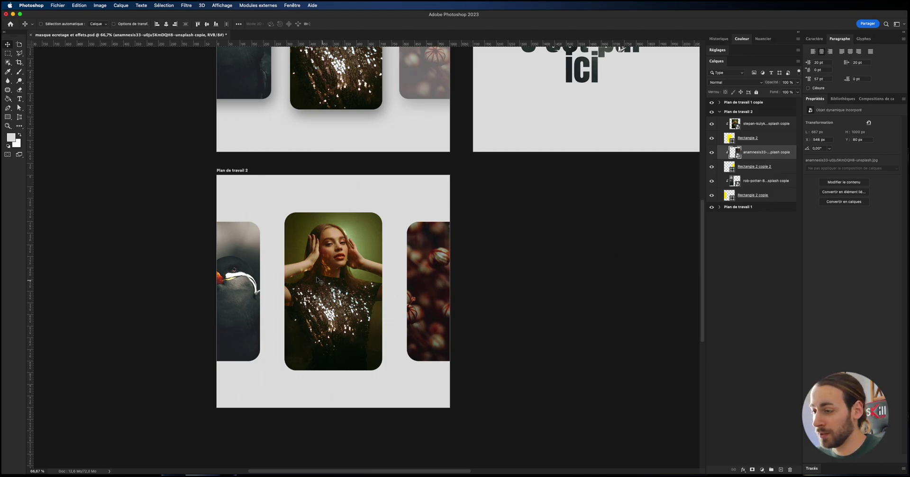
{"action": "left_click", "coordinate": [758, 138]}
{"action": "left_click", "coordinate": [764, 124], "text": "shift"}
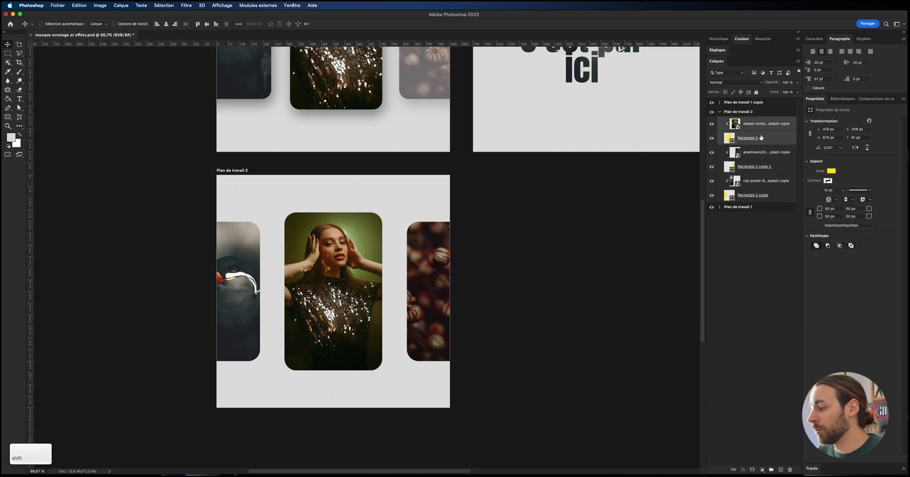
{"action": "left_click", "coordinate": [732, 471]}
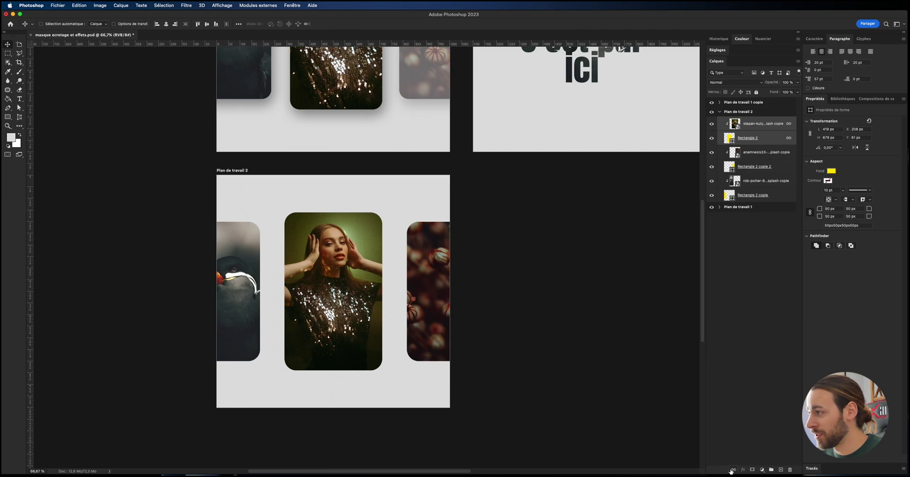
{"action": "left_click", "coordinate": [760, 143]}
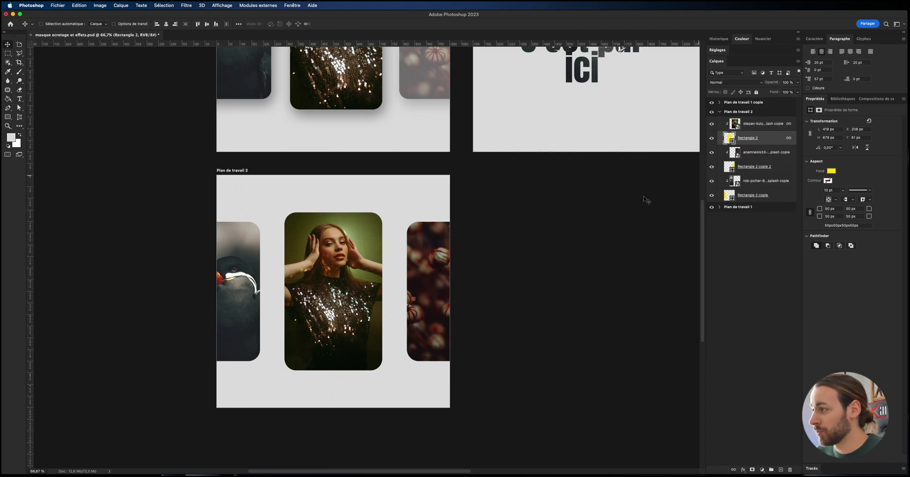
- Try moving the linked portrait and Rectangle 2 together, and undo the move
{"action": "mouse_move", "coordinate": [333, 267]}
{"action": "left_mouse_down"}
{"action": "mouse_move", "coordinate": [313, 337]}
{"action": "mouse_move", "coordinate": [344, 233]}
{"action": "mouse_move", "coordinate": [326, 281]}
{"action": "mouse_move", "coordinate": [351, 255]}
{"action": "mouse_move", "coordinate": [336, 277]}
{"action": "left_mouse_up"}
{"action": "key", "text": "super+z"}
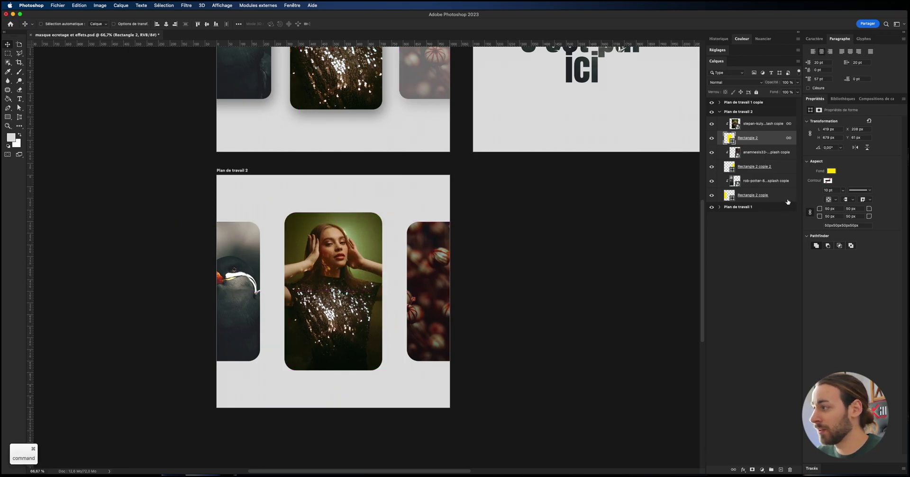
{"action": "left_click", "coordinate": [752, 125]}
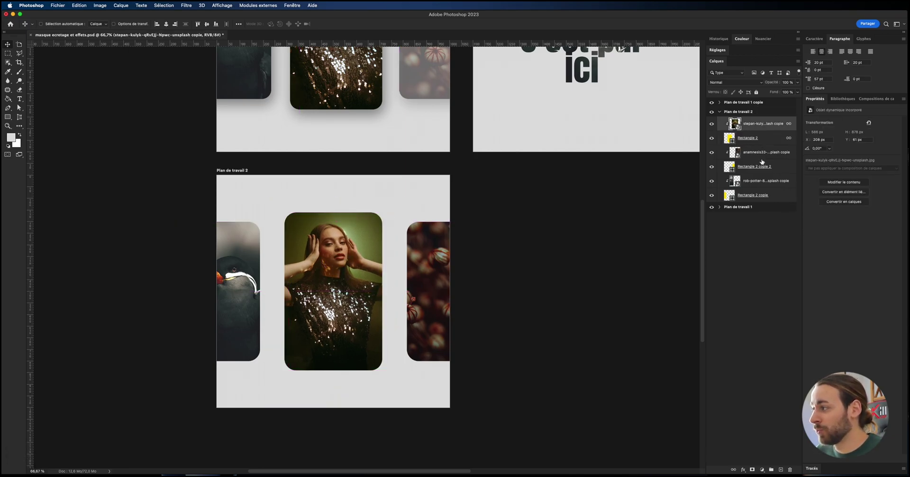
{"action": "left_click", "coordinate": [756, 197], "text": "shift"}
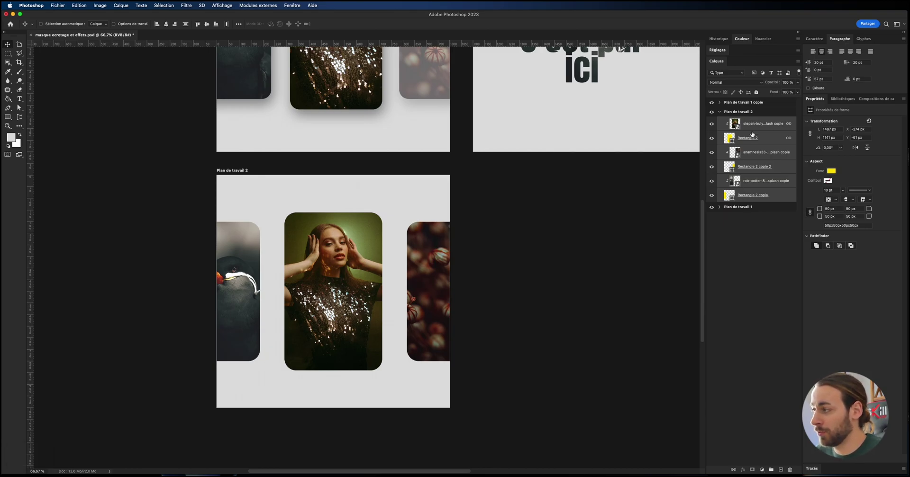
{"action": "left_click", "coordinate": [755, 156]}
{"action": "left_click", "coordinate": [757, 171], "text": "shift"}
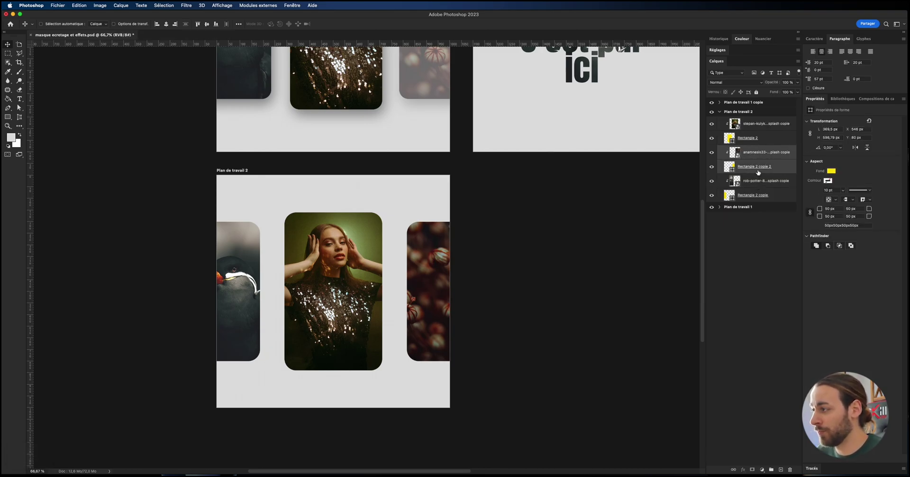
- Select the portrait layer and its Rectangle 2 mask layer, and unlink them
{"action": "left_click", "coordinate": [757, 173]}
{"action": "left_click", "coordinate": [767, 136]}
{"action": "left_click", "coordinate": [767, 126], "text": "shift"}
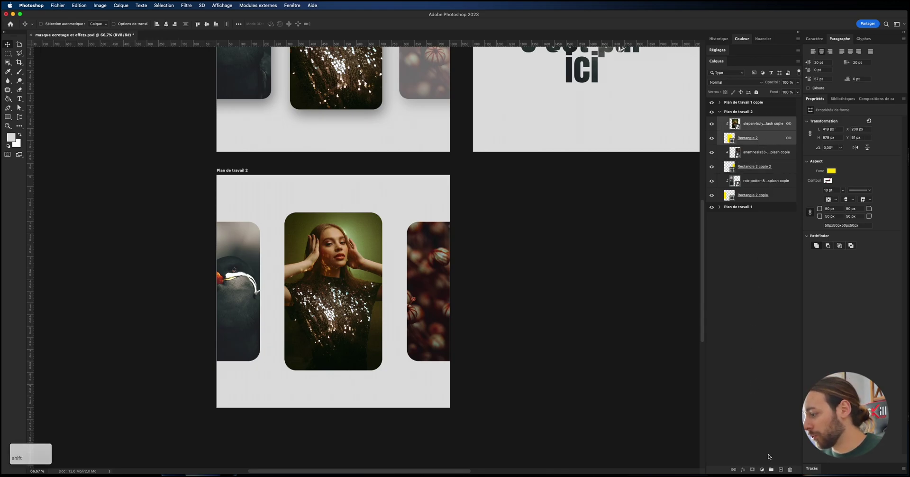
{"action": "left_click", "coordinate": [733, 470]}
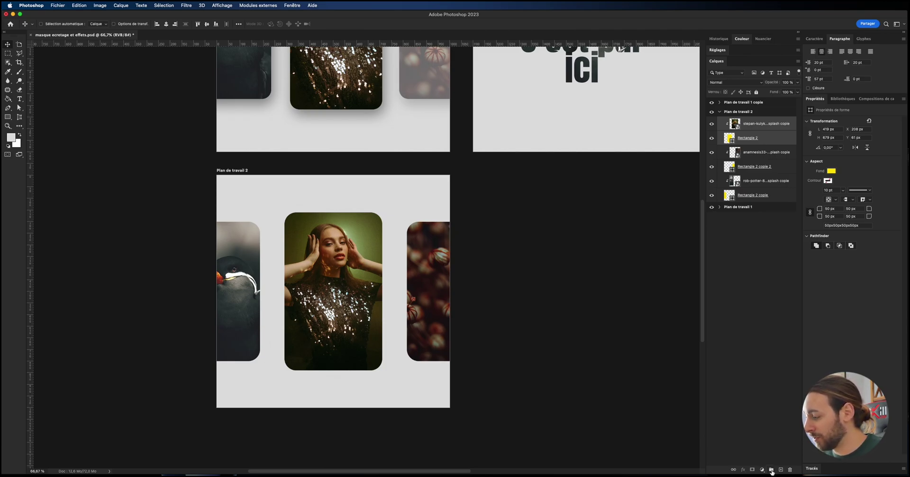
- Group the portrait layer with Rectangle 2, check the group by toggling its visibility, and rename it "centre"
{"action": "left_click", "coordinate": [771, 470]}
{"action": "left_click", "coordinate": [711, 121]}
{"action": "left_click", "coordinate": [712, 122]}
{"action": "left_click", "coordinate": [711, 122]}
{"action": "left_click", "coordinate": [712, 122]}
{"action": "double_click", "coordinate": [743, 121]}
{"action": "type", "text": "centre"}
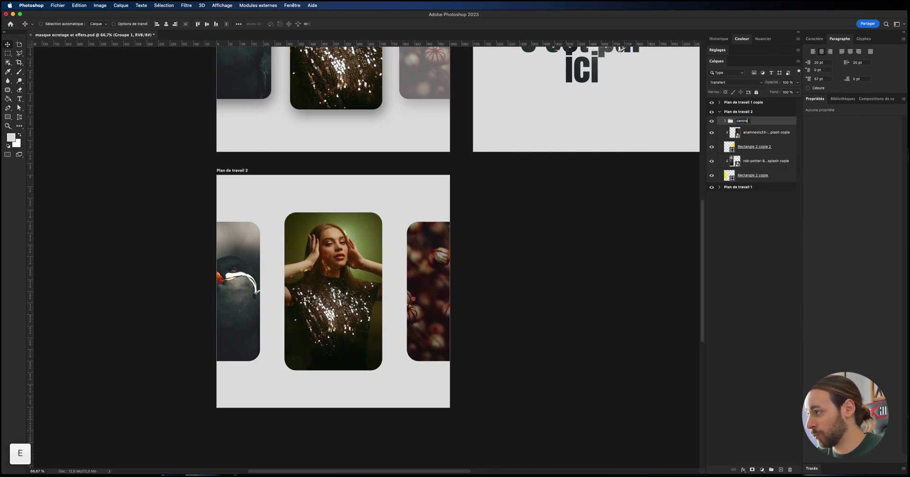
{"action": "key", "text": "Return"}
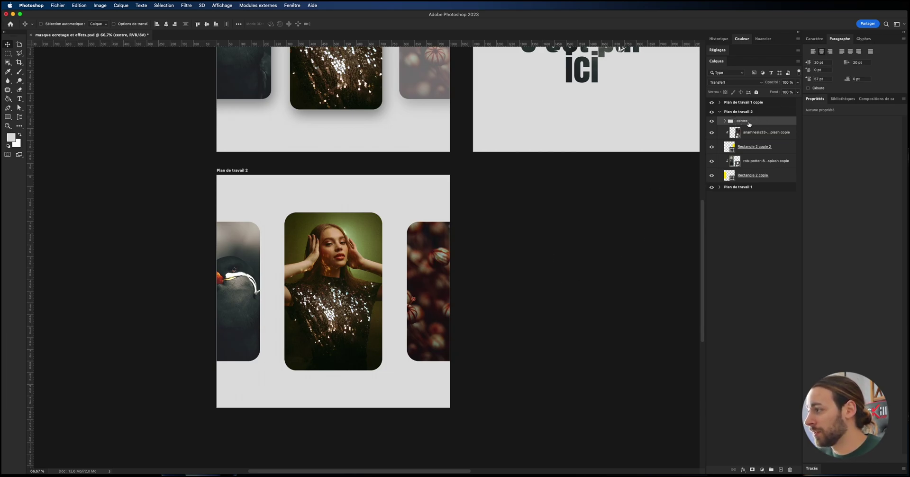
- Try moving the centre group on the artboard, undo the move, and expand the group to check its two layers
{"action": "mouse_move", "coordinate": [378, 251]}
{"action": "left_mouse_down"}
{"action": "mouse_move", "coordinate": [345, 310]}
{"action": "mouse_move", "coordinate": [349, 280]}
{"action": "mouse_move", "coordinate": [392, 255]}
{"action": "left_mouse_up"}
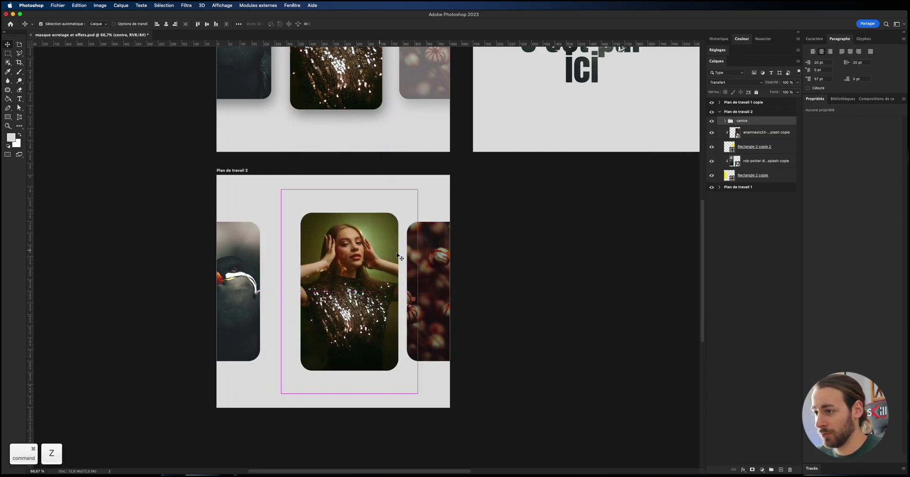
{"action": "key", "text": "super+z"}
{"action": "left_click", "coordinate": [724, 121]}
{"action": "left_click", "coordinate": [769, 134]}
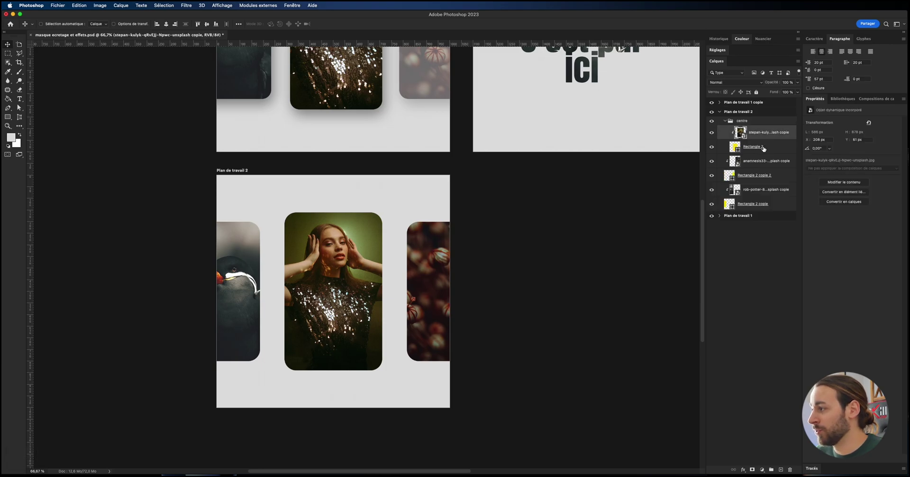
{"action": "left_click", "coordinate": [763, 148]}
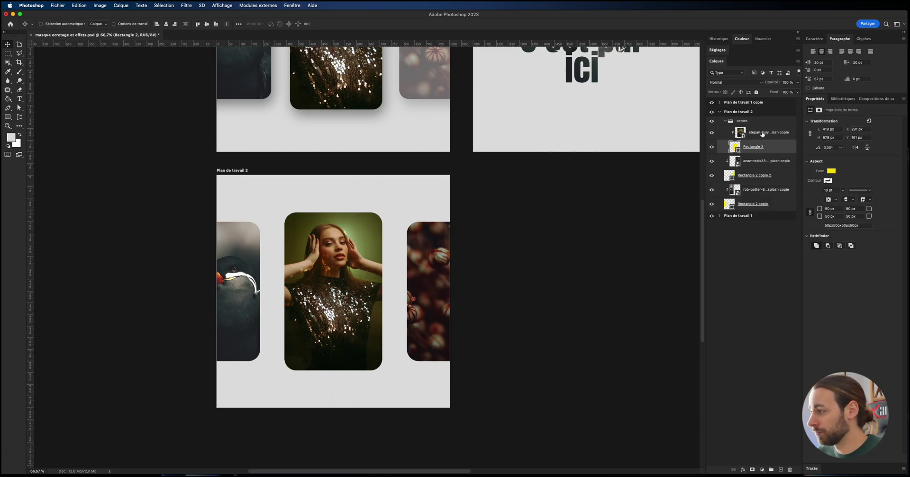
{"action": "left_click", "coordinate": [741, 122]}
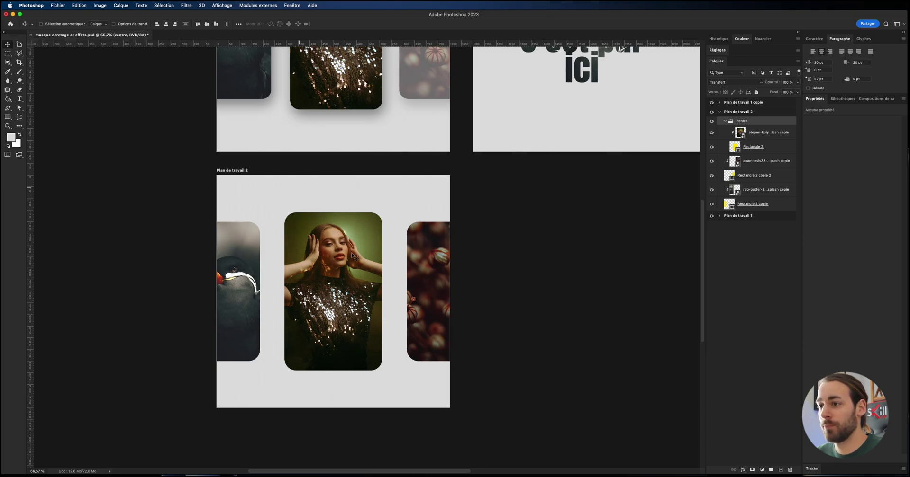
- Duplicate the Plan de travail 2 artboard to its right, and delete all the layers inside the copy
{"action": "scroll", "coordinate": [415, 228], "scroll_direction": "up", "scroll_amount": 2}
{"action": "scroll", "coordinate": [415, 228], "scroll_direction": "up", "scroll_amount": 5}
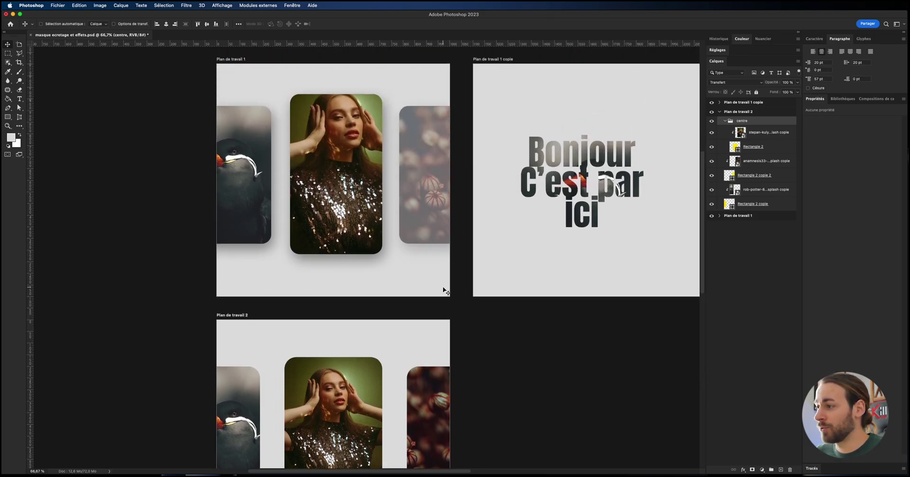
{"action": "scroll", "coordinate": [468, 299], "scroll_direction": "down", "scroll_amount": 5}
{"action": "scroll", "coordinate": [466, 301], "scroll_direction": "right", "scroll_amount": 3}
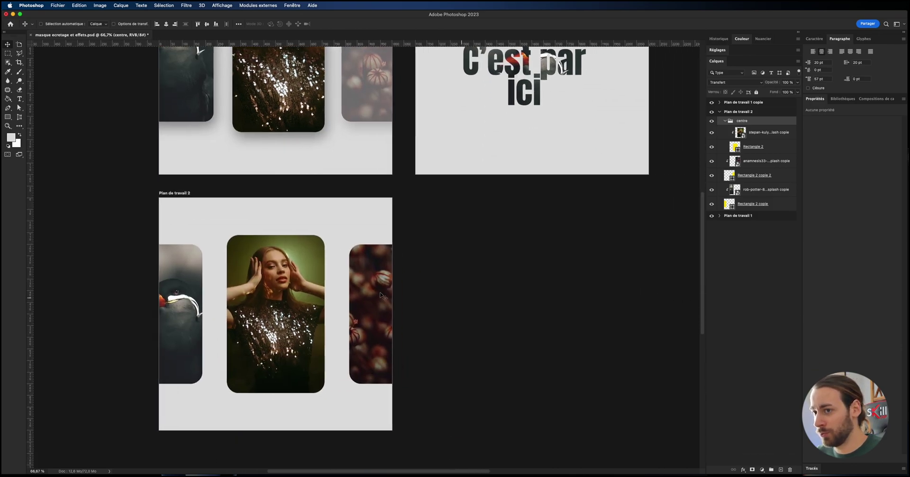
{"action": "left_click", "coordinate": [174, 193]}
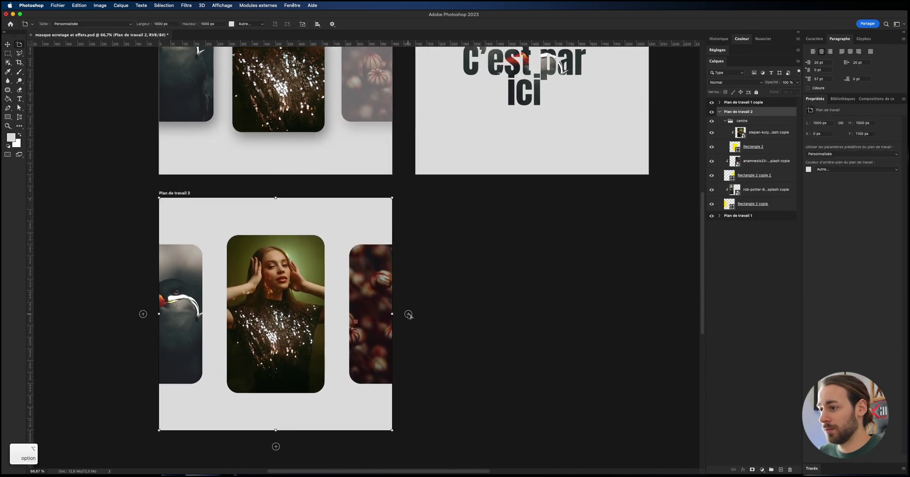
{"action": "left_click", "coordinate": [408, 315], "text": "alt"}
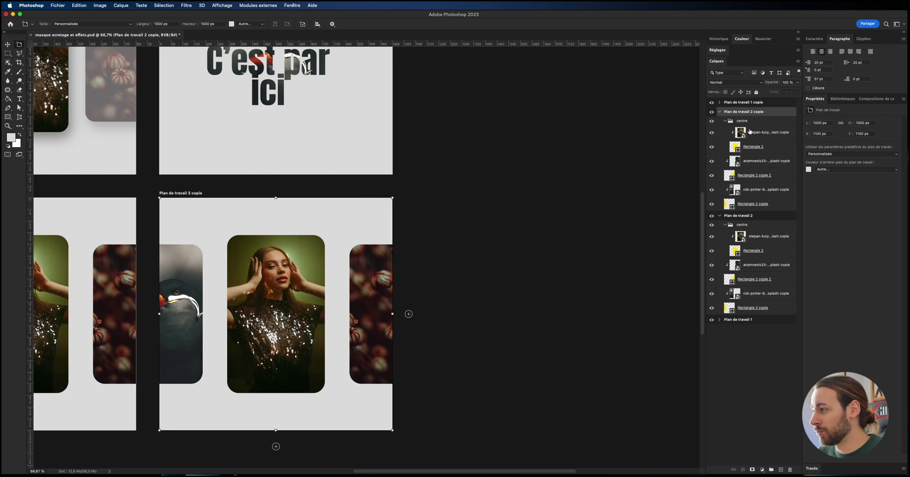
{"action": "left_click", "coordinate": [747, 121]}
{"action": "left_click", "coordinate": [749, 203], "text": "shift"}
{"action": "key", "text": "Delete"}
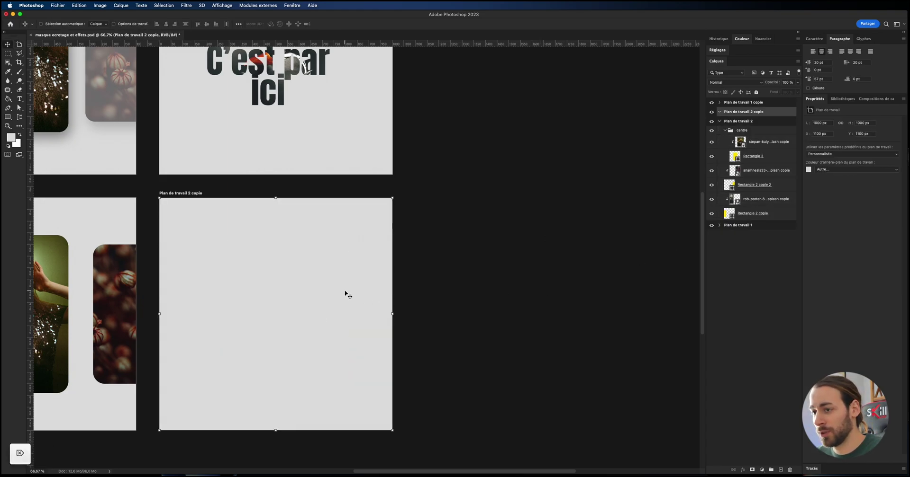
- Draw a paragraph text box with placeholder text across the middle of the Plan de travail 2 copie artboard
{"action": "scroll", "coordinate": [343, 294], "scroll_direction": "left", "scroll_amount": 4}
{"action": "key", "text": "t"}
{"action": "left_click_drag", "start_coordinate": [268, 263], "coordinate": [459, 362]}
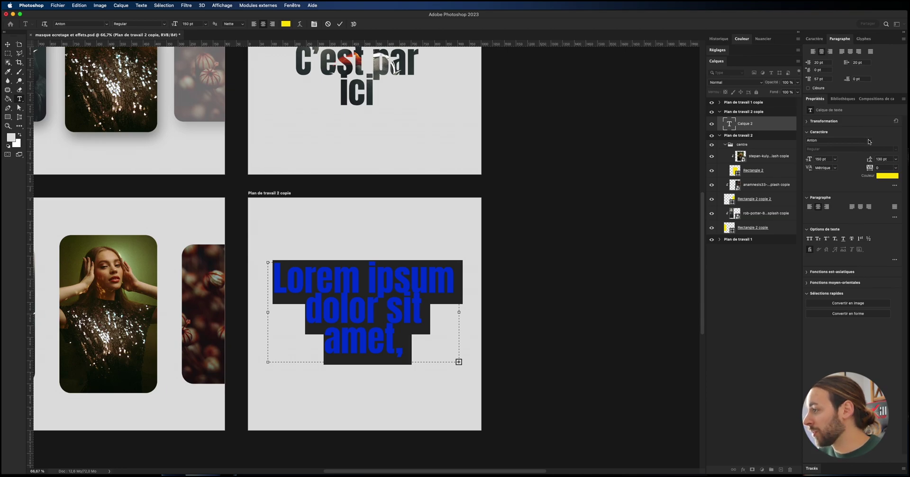
- Set the placeholder text's font to Azo Sans Uber, and move the text slightly down toward the artboard's centre
{"action": "left_click", "coordinate": [868, 141]}
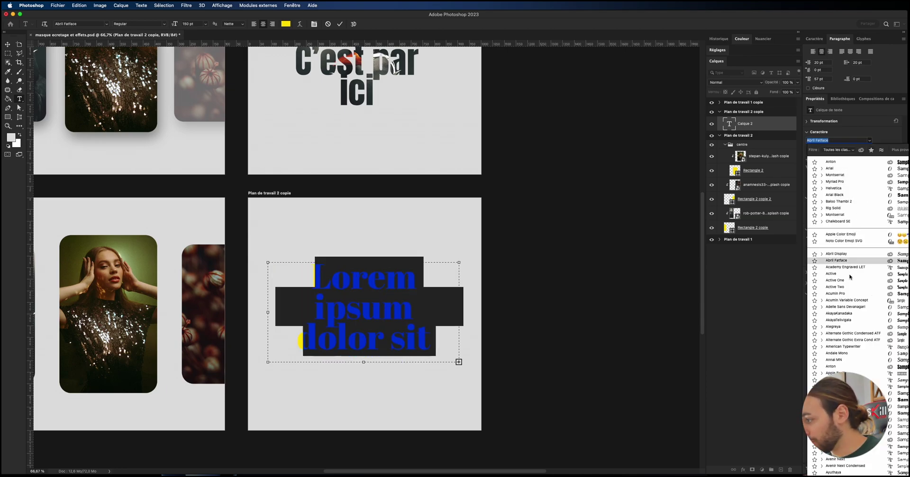
{"action": "scroll", "coordinate": [849, 348], "scroll_direction": "down", "scroll_amount": 3}
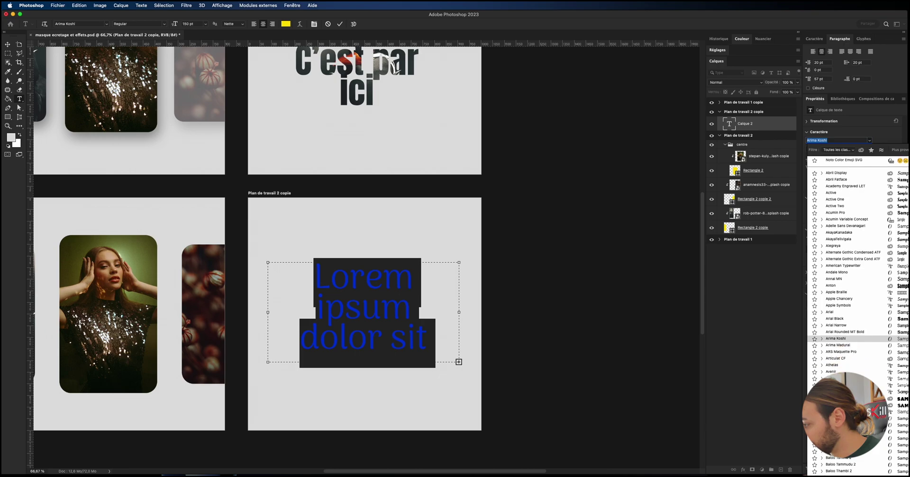
{"action": "left_click", "coordinate": [843, 400]}
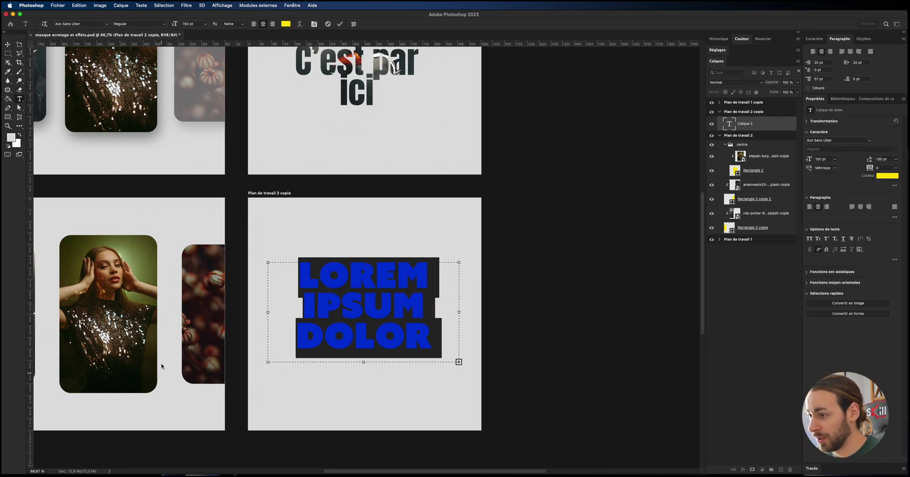
{"action": "left_click", "coordinate": [360, 305]}
{"action": "key", "text": "Escape"}
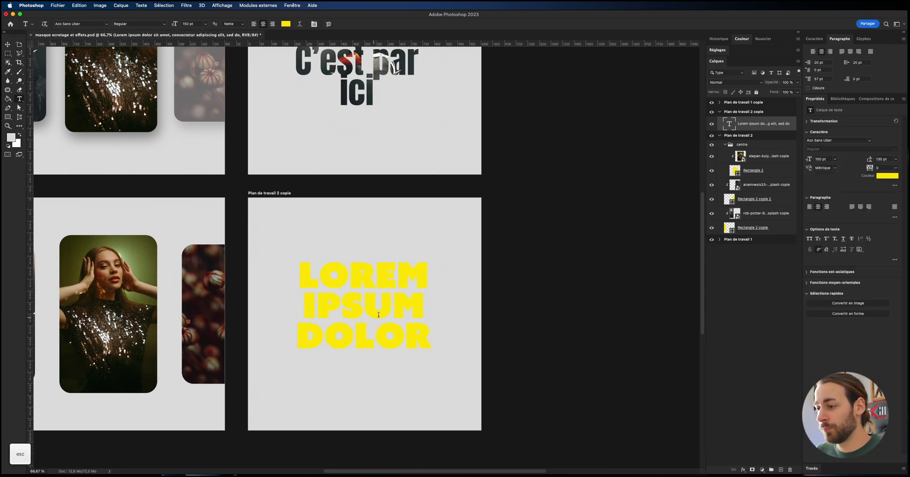
{"action": "key", "text": "v"}
{"action": "left_click_drag", "start_coordinate": [382, 301], "coordinate": [386, 311]}
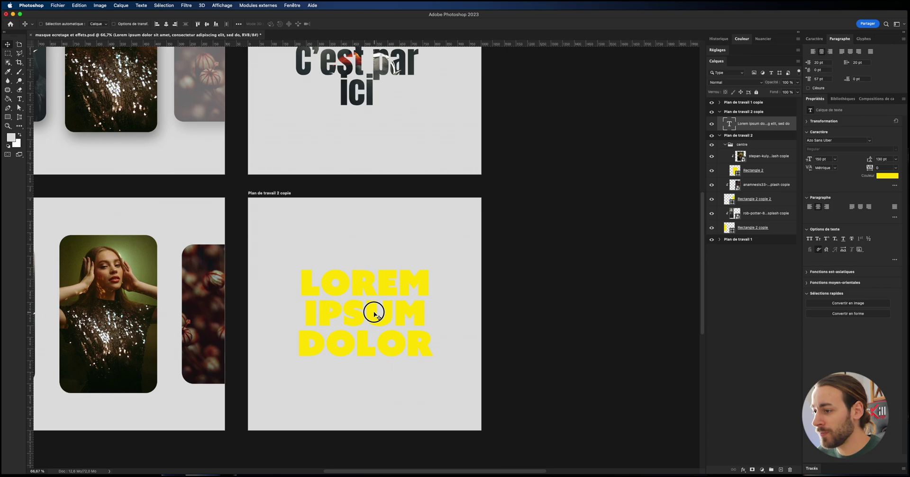
- Copy the portrait layer from the centre group to directly above the text layer in Plan de travail 2 copie, and clip it to the text
{"action": "left_click", "coordinate": [763, 158]}
{"action": "left_click_drag", "start_coordinate": [764, 158], "coordinate": [760, 119]}
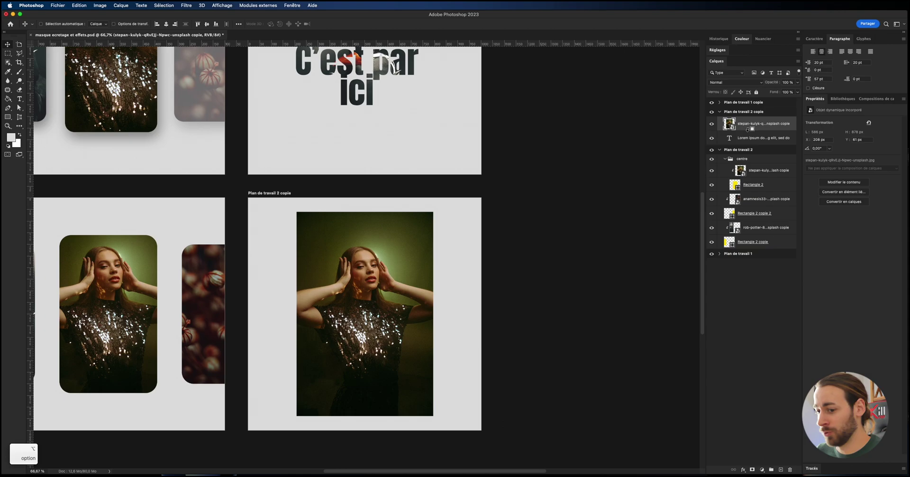
{"action": "left_click", "coordinate": [747, 129], "text": "alt"}
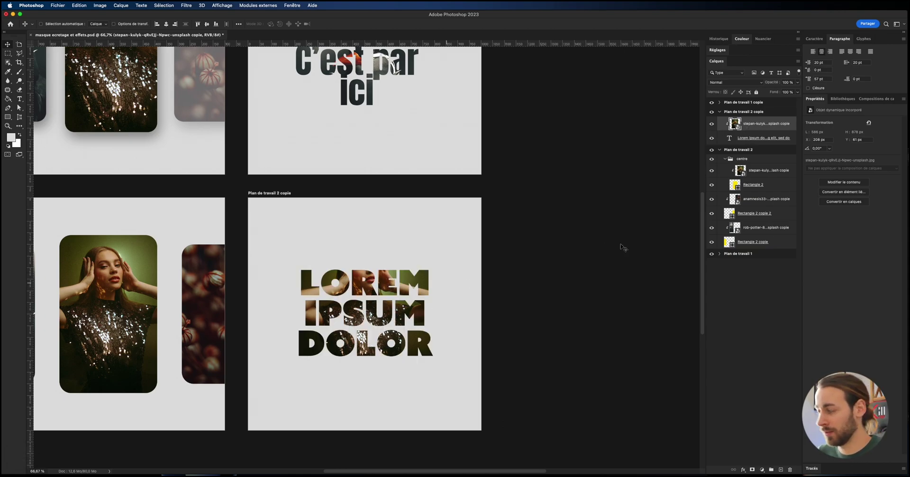
- Replace the placeholder text beneath the clipped portrait with "Bonjour Tuto"
{"action": "left_click", "coordinate": [728, 138]}
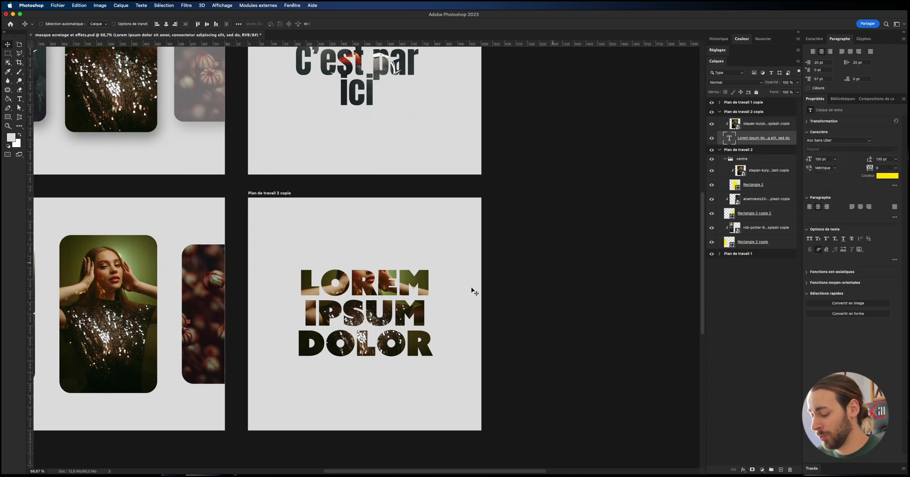
{"action": "key", "text": "t"}
{"action": "left_click_drag", "start_coordinate": [305, 287], "coordinate": [418, 337]}
{"action": "key", "text": "super+a"}
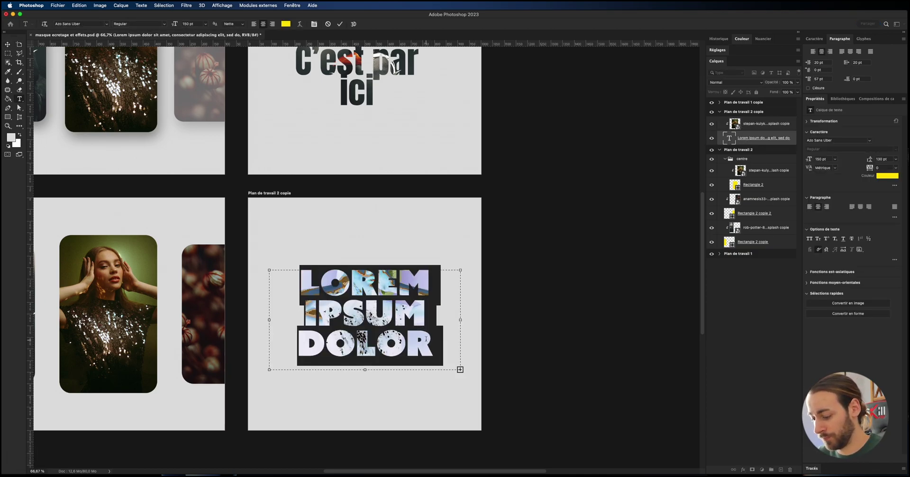
{"action": "type", "text": "BONJOUR TUTO"}
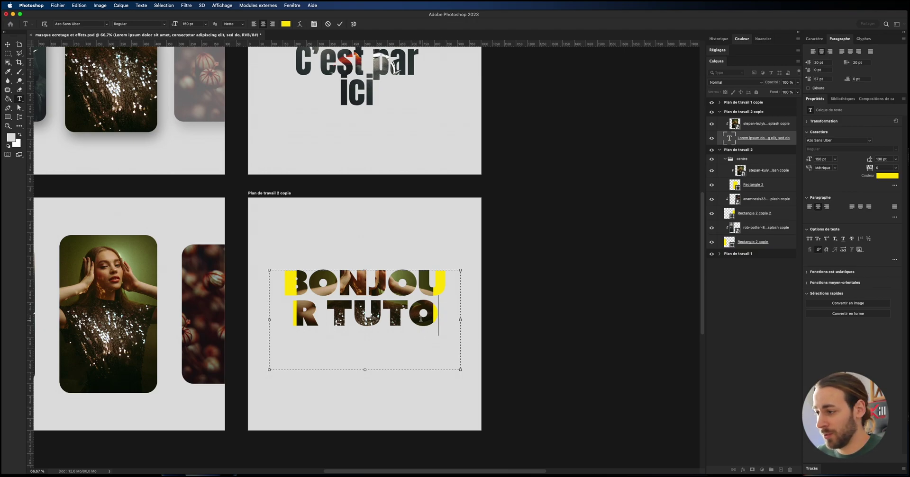
{"action": "key", "text": "Escape"}
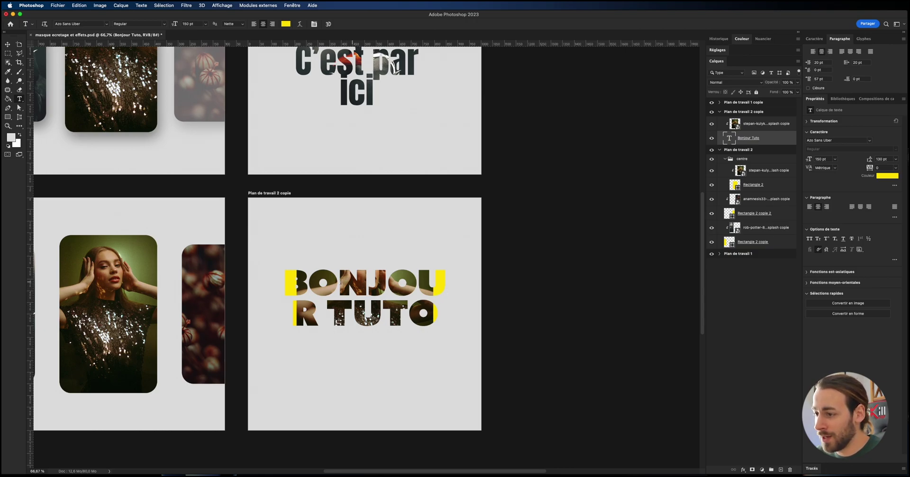
- Enlarge the clipped portrait to about 820 px wide and move it down so it fills all the Bonjour Tuto lettering
{"action": "key", "text": "v"}
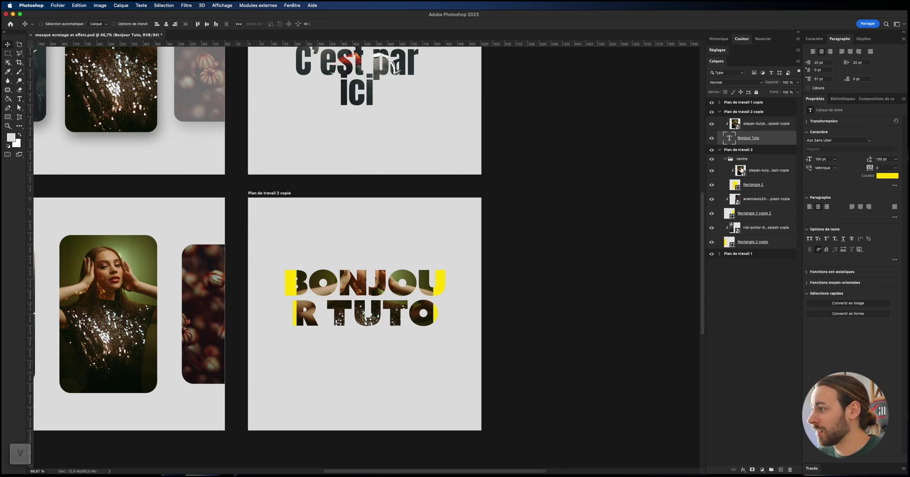
{"action": "left_click", "coordinate": [755, 131]}
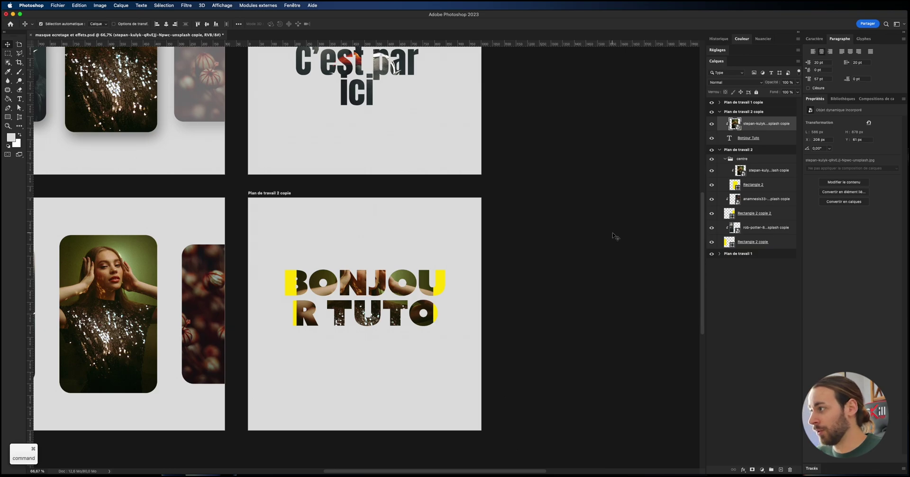
{"action": "key", "text": "super+t"}
{"action": "left_click_drag", "start_coordinate": [432, 212], "coordinate": [485, 185]}
{"action": "left_click_drag", "start_coordinate": [427, 249], "coordinate": [427, 288]}
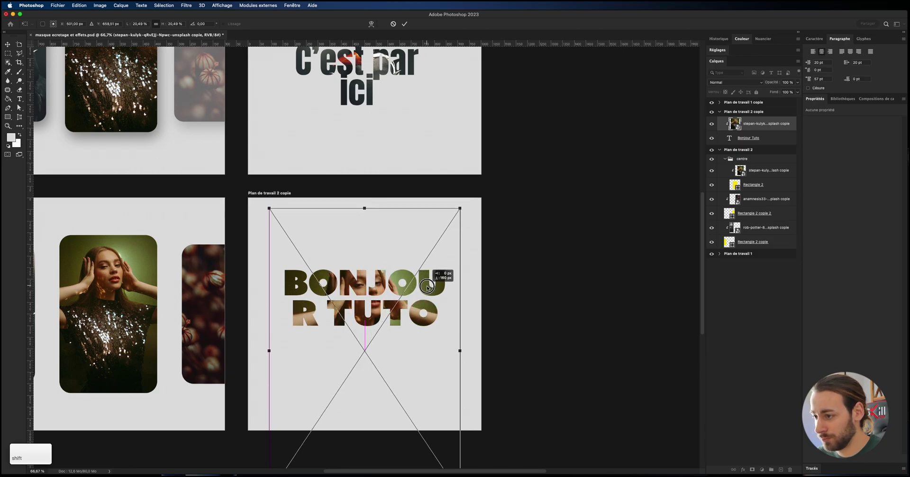
{"action": "key", "text": "Return"}
- Release the portrait's clipping mask in the centre group, and clip it to Rectangle 2 again
{"action": "scroll", "coordinate": [430, 290], "scroll_direction": "left", "scroll_amount": 4}
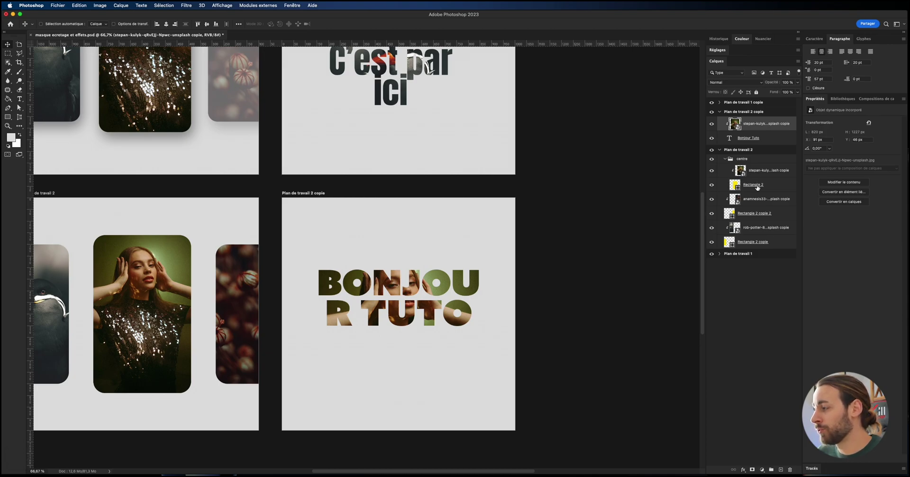
{"action": "left_click", "coordinate": [753, 174], "text": "alt"}
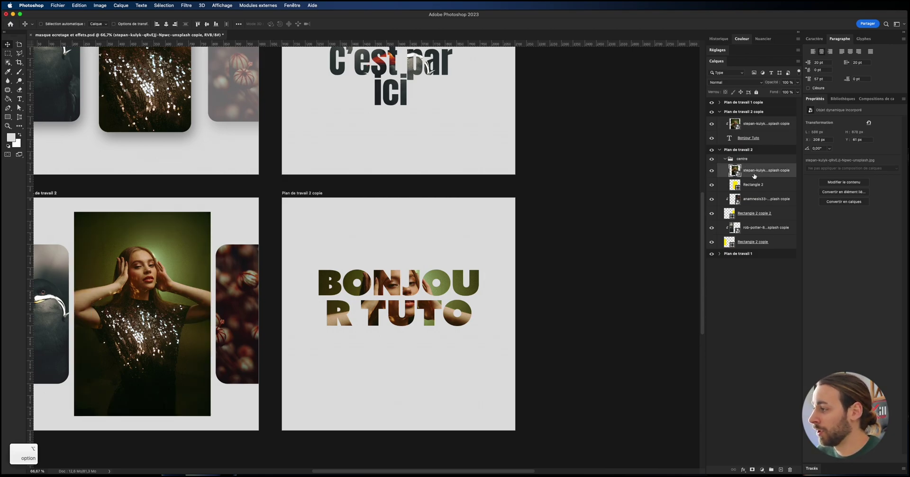
{"action": "left_click", "coordinate": [751, 176], "text": "alt"}
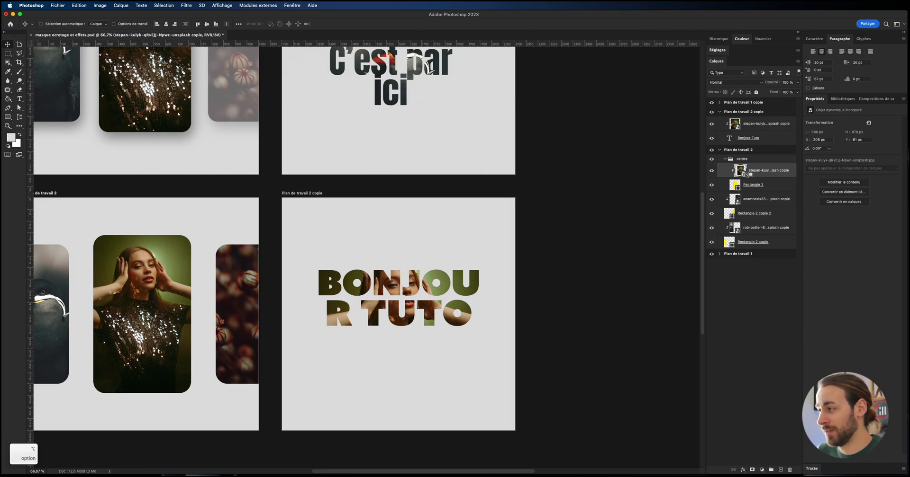
- Add a black drop shadow (Ombre portée) in Produit blending mode to Rectangle 2 in the centre group
{"action": "scroll", "coordinate": [482, 224], "scroll_direction": "left", "scroll_amount": 4}
{"action": "scroll", "coordinate": [482, 224], "scroll_direction": "left", "scroll_amount": 2}
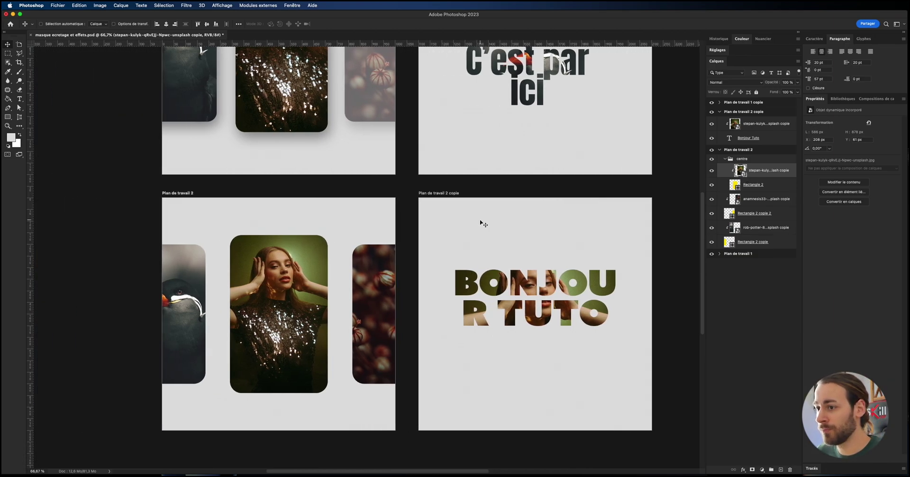
{"action": "scroll", "coordinate": [482, 223], "scroll_direction": "up", "scroll_amount": 3}
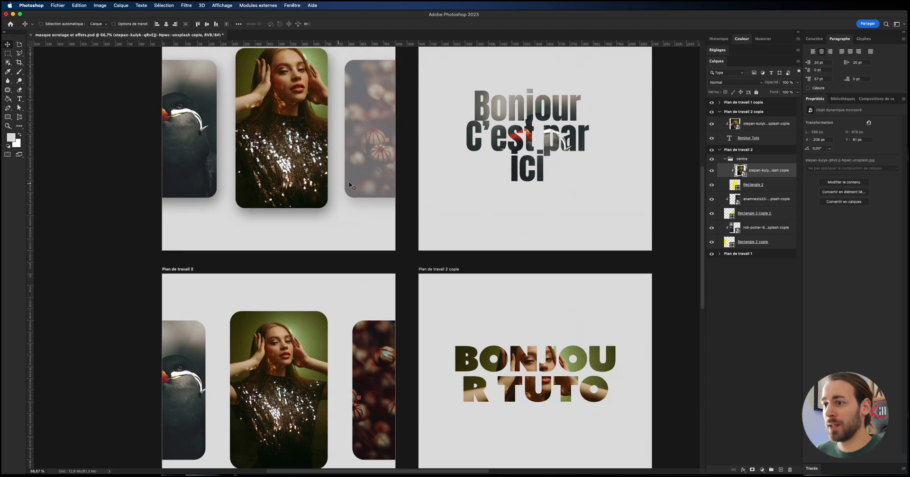
{"action": "scroll", "coordinate": [279, 191], "scroll_direction": "down", "scroll_amount": 5}
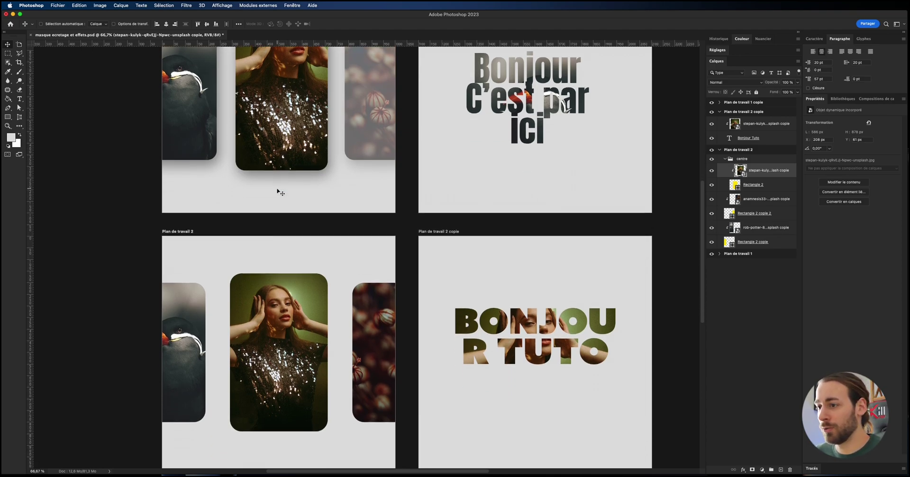
{"action": "scroll", "coordinate": [278, 190], "scroll_direction": "left", "scroll_amount": 2}
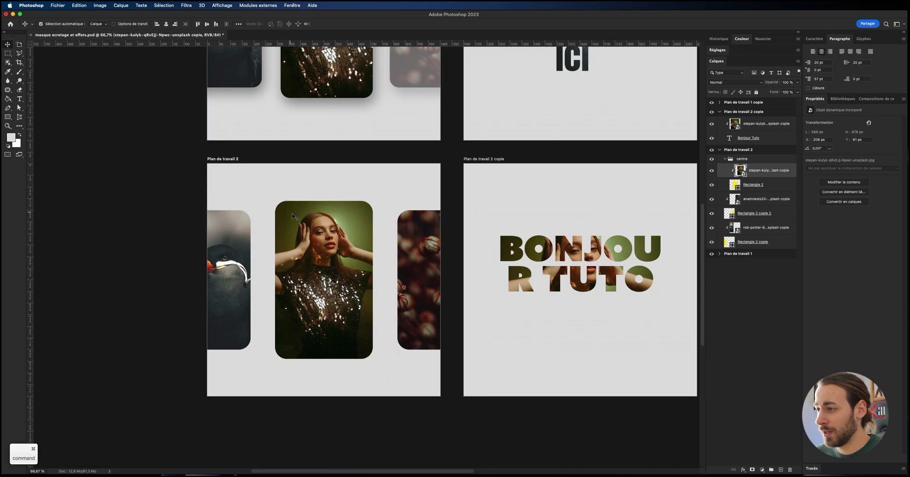
{"action": "left_click", "coordinate": [740, 188]}
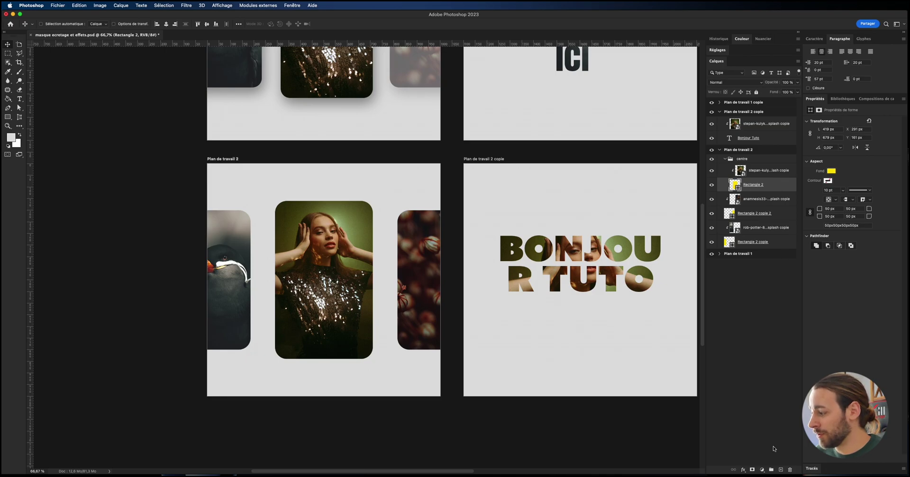
{"action": "double_click", "coordinate": [789, 190]}
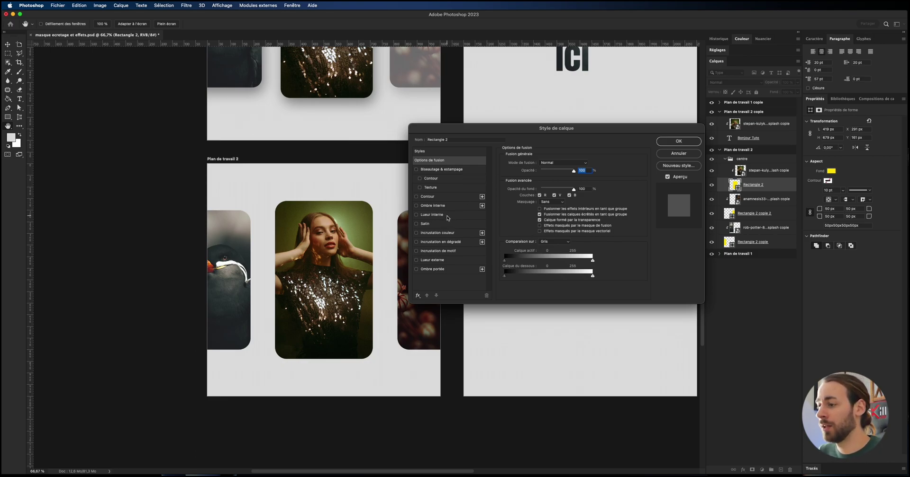
{"action": "left_click", "coordinate": [432, 270]}
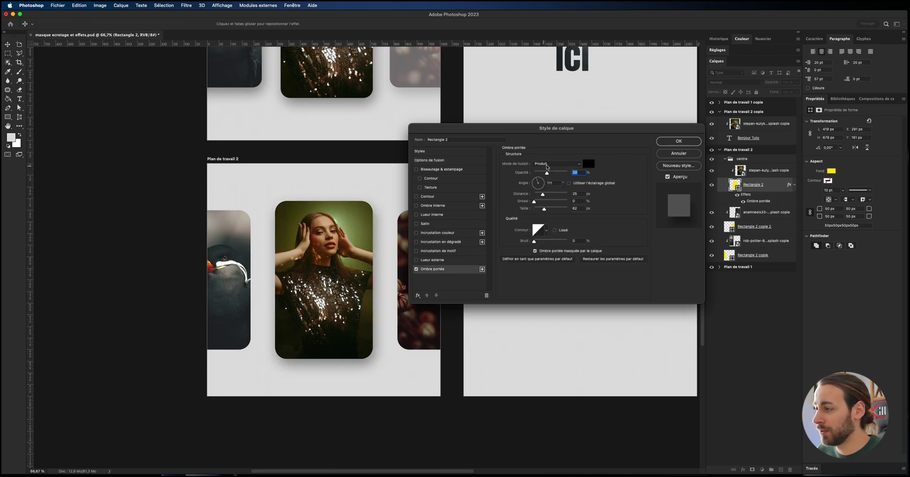
{"action": "left_click", "coordinate": [546, 166]}
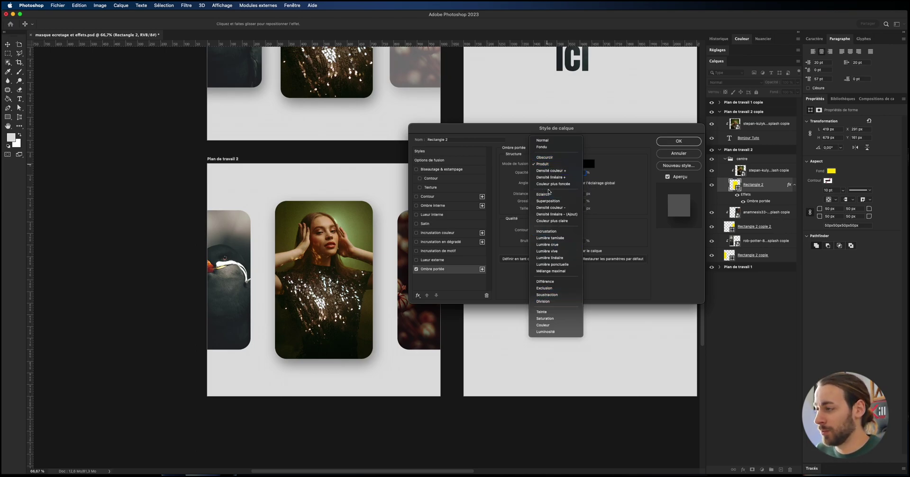
{"action": "left_click", "coordinate": [547, 163]}
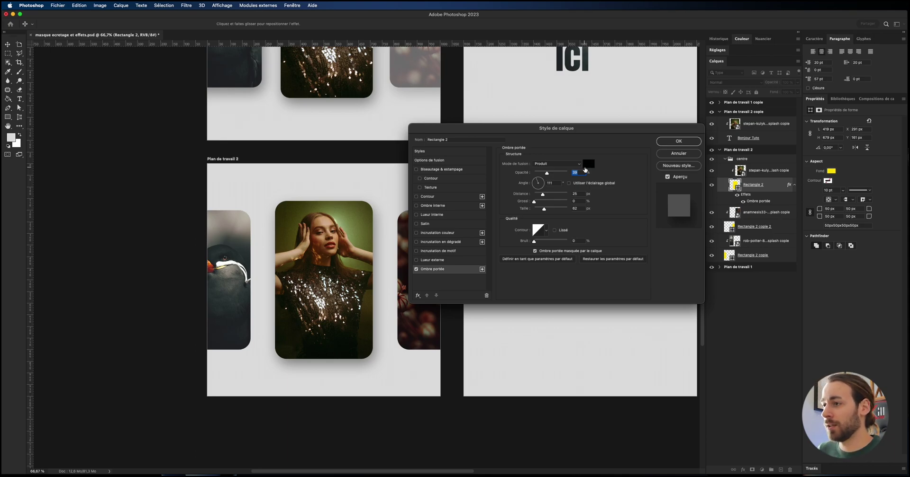
{"action": "left_click", "coordinate": [676, 144]}
- Change the background colour of Plan de travail 2 to bright yellow #fffc22
{"action": "left_click", "coordinate": [362, 178]}
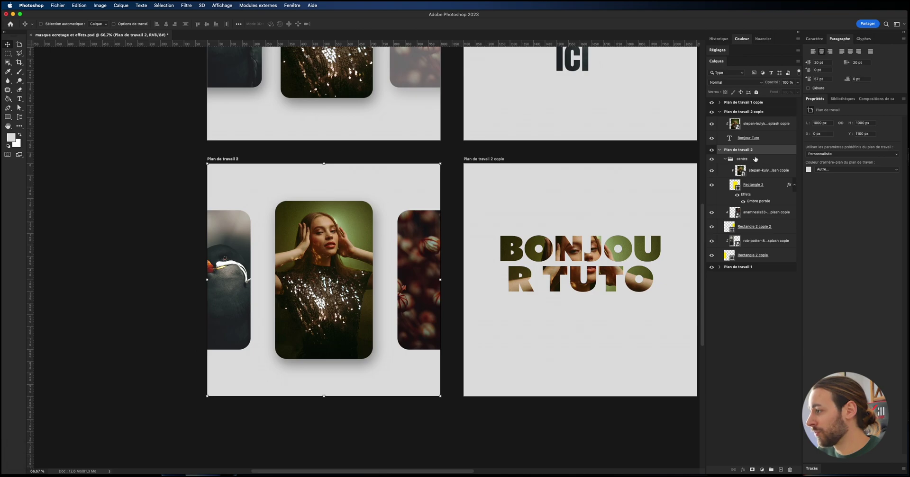
{"action": "left_click", "coordinate": [811, 169]}
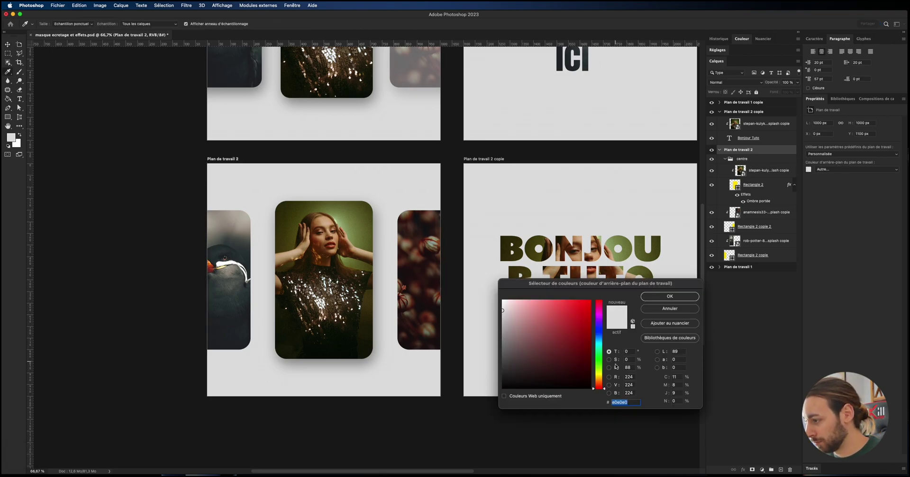
{"action": "left_click", "coordinate": [600, 374]}
{"action": "left_click_drag", "start_coordinate": [580, 310], "coordinate": [579, 295]}
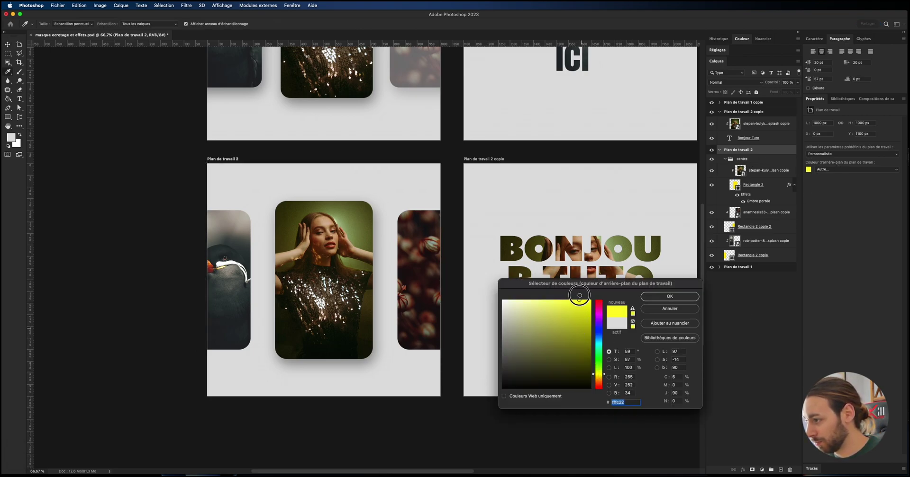
{"action": "left_click", "coordinate": [663, 296]}
- Try a dark olive #4a4902 colour and higher opacity for Rectangle 2's drop shadow, and undo the yellow artboard background
{"action": "left_click", "coordinate": [333, 241], "text": "super"}
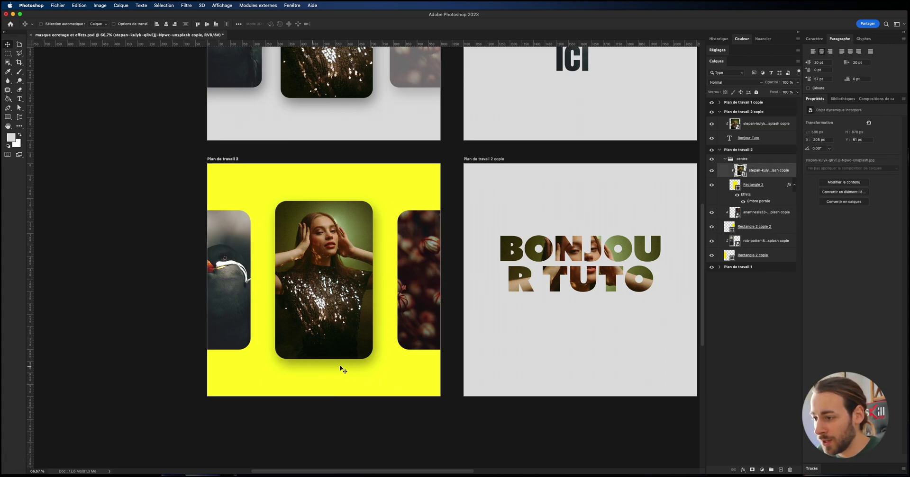
{"action": "double_click", "coordinate": [766, 200]}
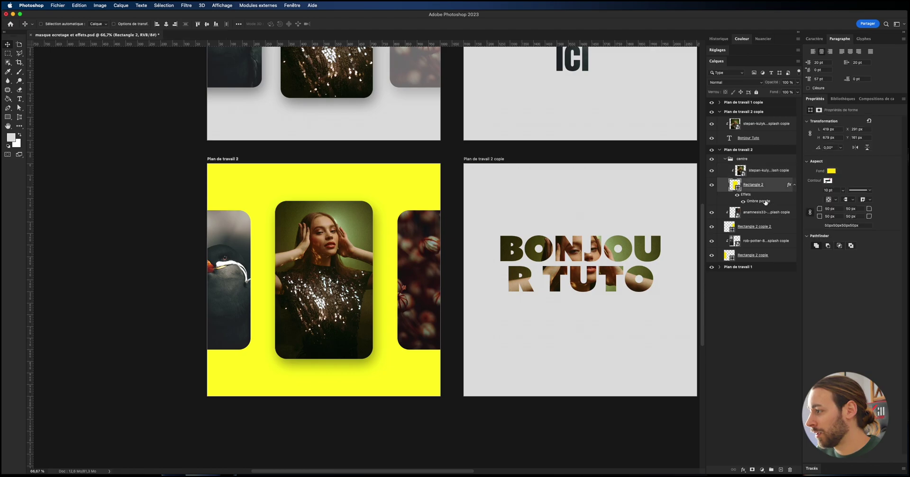
{"action": "left_click", "coordinate": [588, 163]}
{"action": "left_click", "coordinate": [291, 174]}
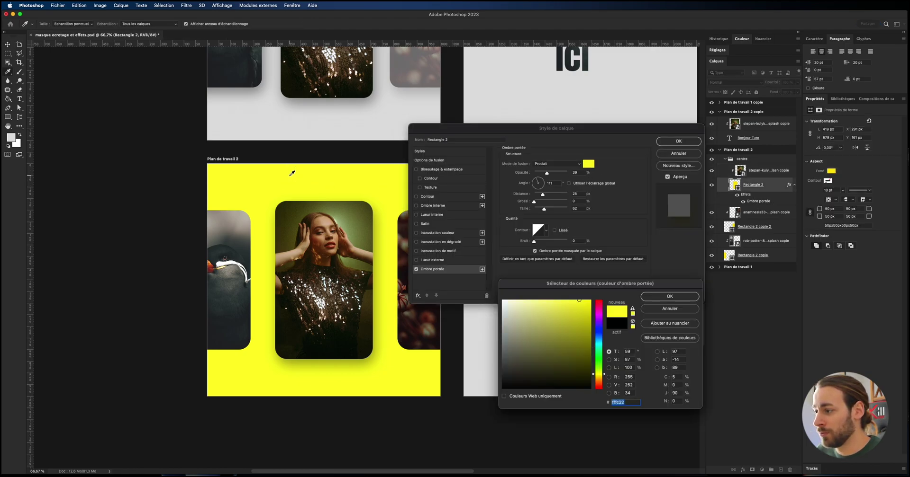
{"action": "left_click_drag", "start_coordinate": [577, 354], "coordinate": [589, 363]}
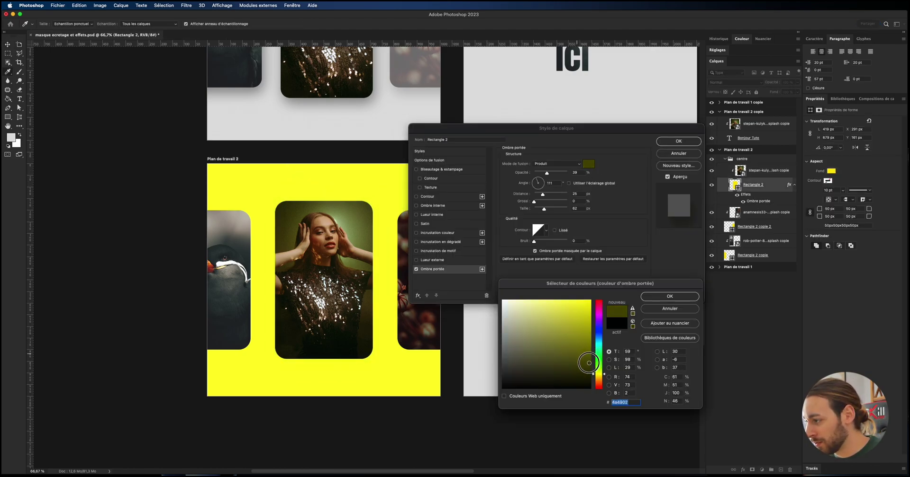
{"action": "left_click", "coordinate": [669, 297]}
{"action": "mouse_move", "coordinate": [547, 174]}
{"action": "left_mouse_down"}
{"action": "mouse_move", "coordinate": [579, 173]}
{"action": "mouse_move", "coordinate": [550, 173]}
{"action": "left_mouse_up"}
{"action": "left_click", "coordinate": [665, 157]}
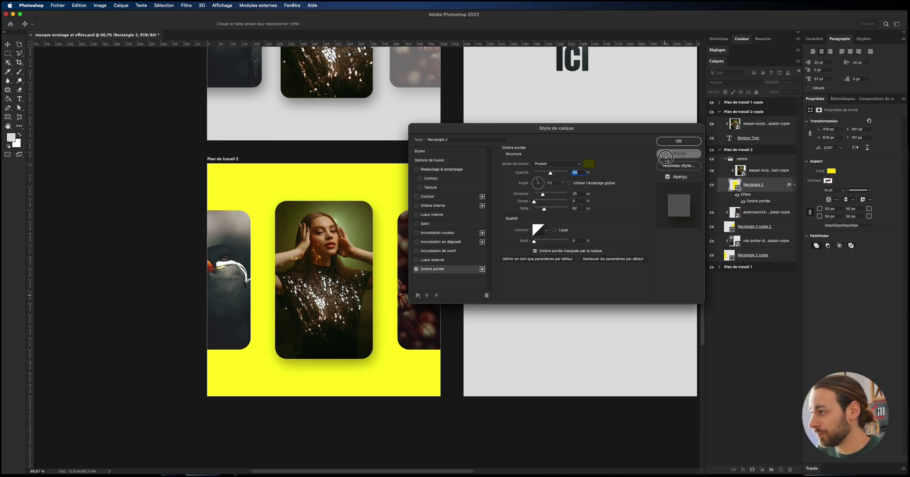
{"action": "key", "text": "super+z"}
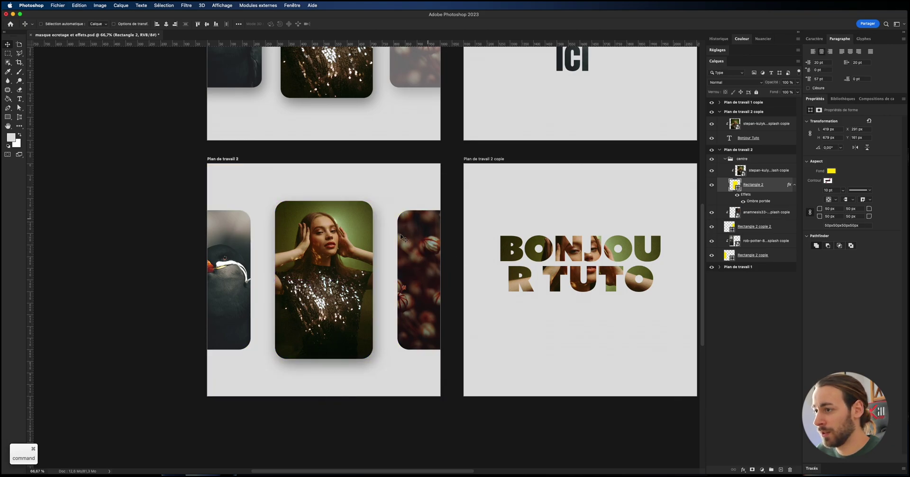
- Set Rectangle 2's drop shadow to 26% opacity, 146° angle, 21 px distance, 20% spread and 51 px size
{"action": "double_click", "coordinate": [770, 203]}
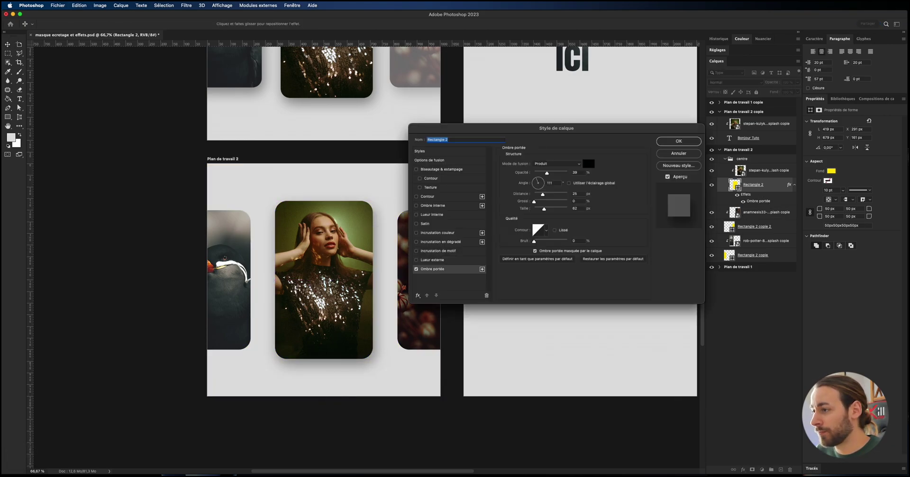
{"action": "left_click_drag", "start_coordinate": [548, 173], "coordinate": [543, 210]}
{"action": "left_click", "coordinate": [533, 184]}
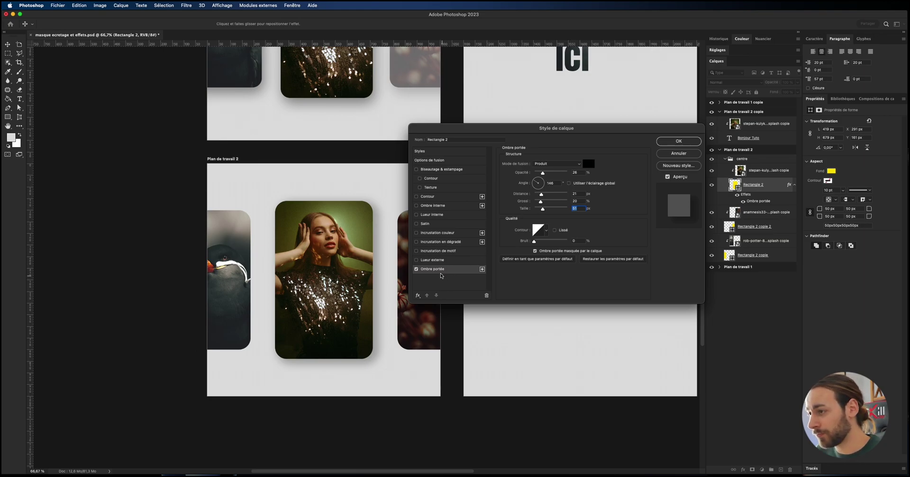
{"action": "left_click", "coordinate": [678, 141]}
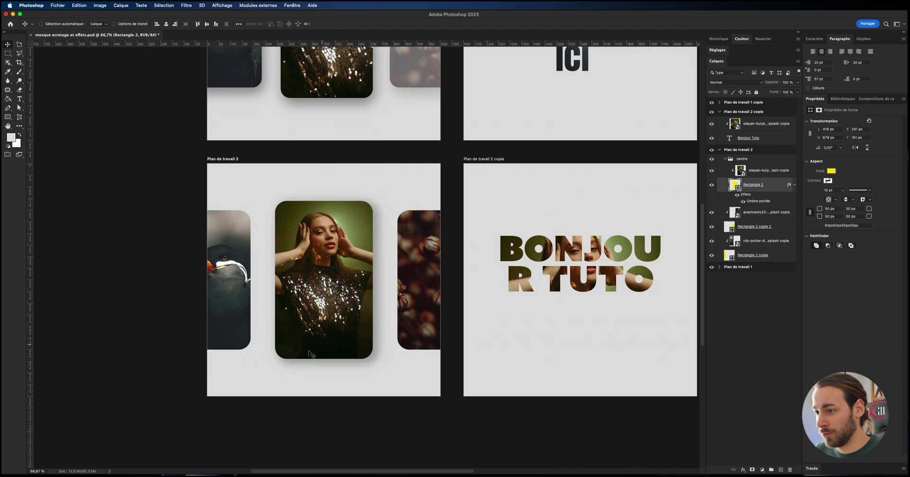
- Copy Rectangle 2's layer style and paste it onto Rectangle 2 copie 2
{"action": "right_click", "coordinate": [751, 203]}
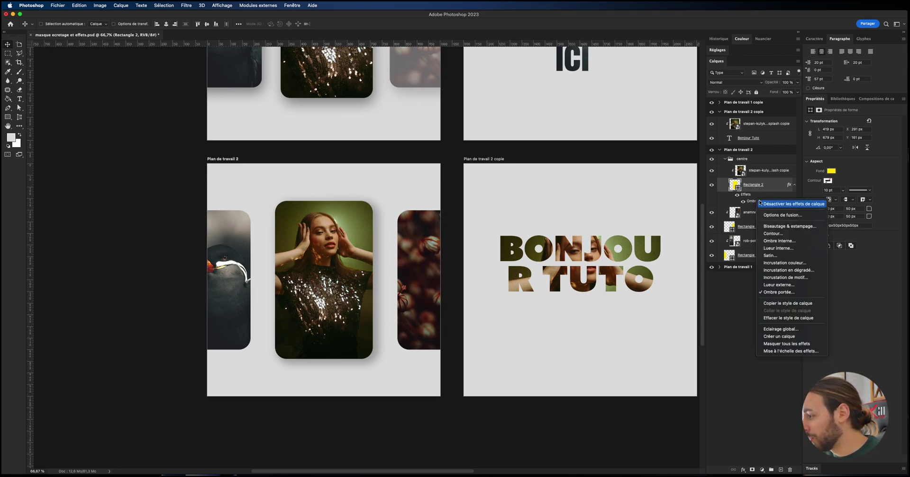
{"action": "left_click", "coordinate": [794, 306]}
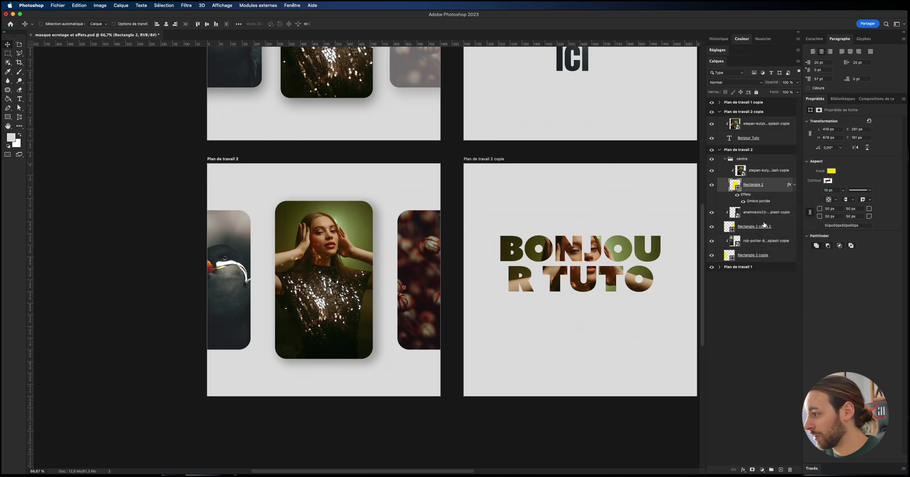
{"action": "left_click", "coordinate": [778, 227]}
{"action": "right_click", "coordinate": [781, 228]}
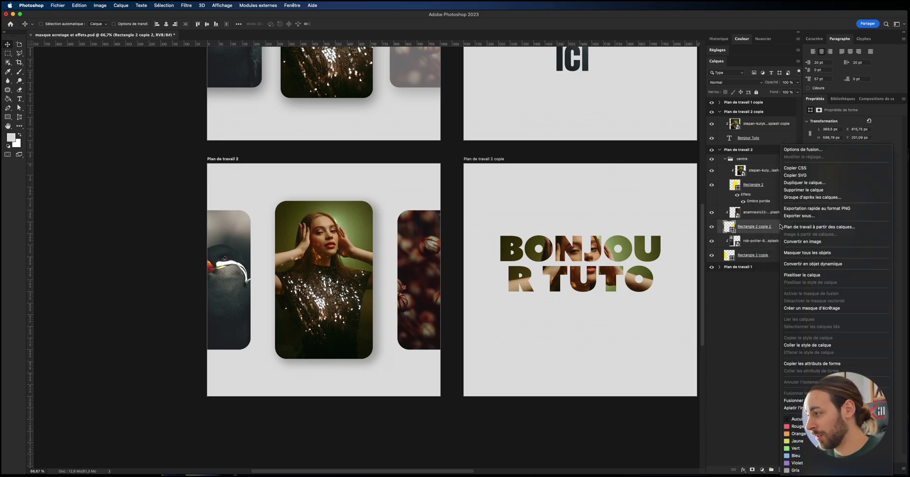
{"action": "left_click", "coordinate": [803, 346]}
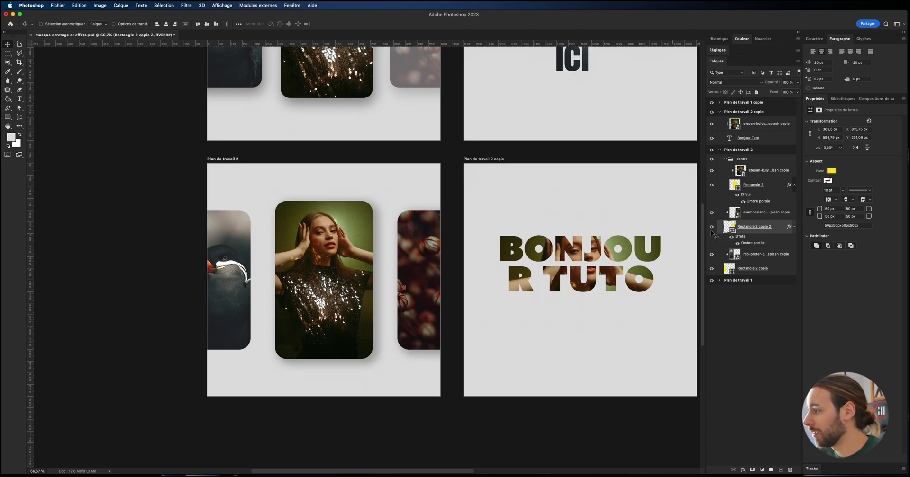
- Duplicate Rectangle 2's Ombre portée effect onto Rectangle 2 copie
{"action": "left_click", "coordinate": [761, 205]}
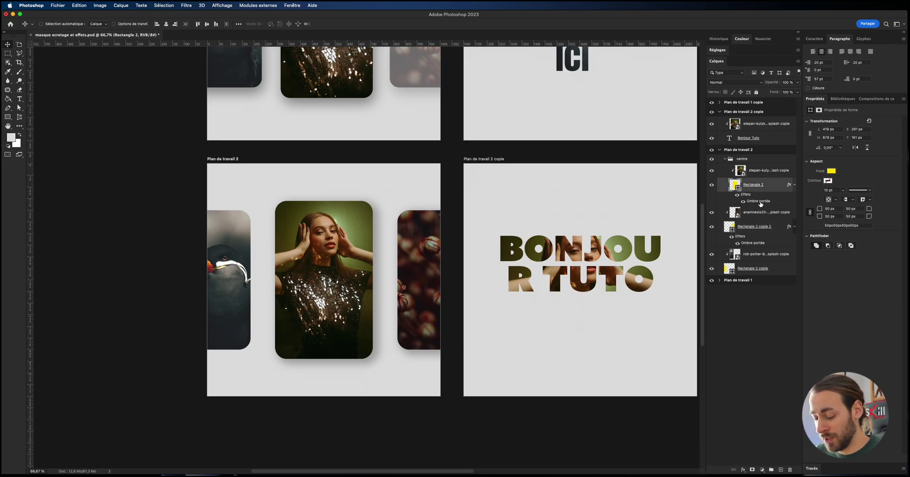
{"action": "key", "text": "alt"}
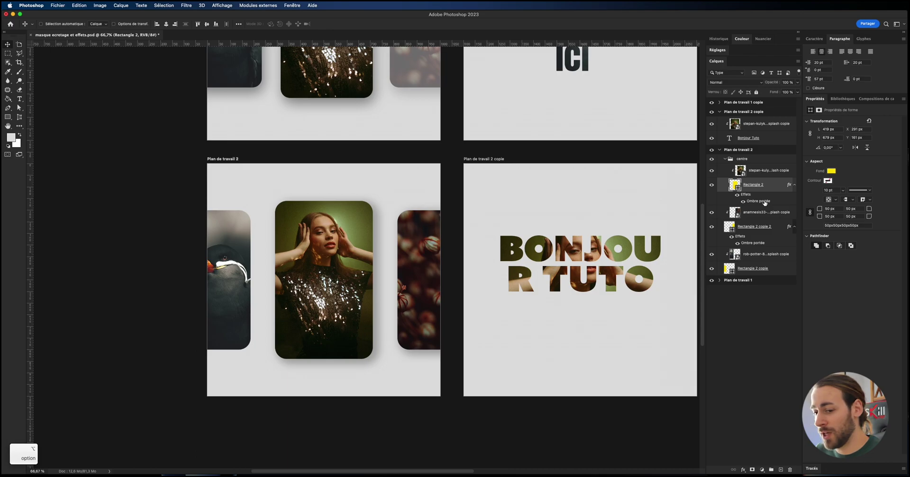
{"action": "left_click_drag", "start_coordinate": [756, 201], "coordinate": [760, 268]}
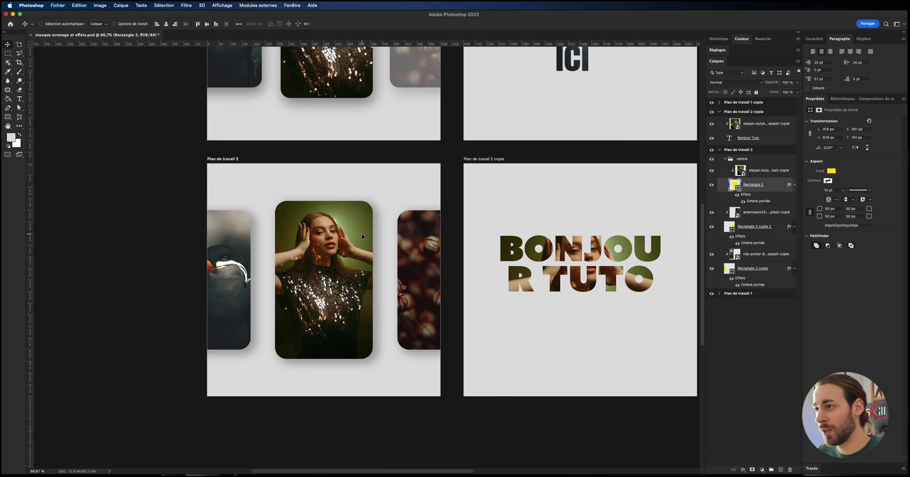
- Compare the shadowed cards with the example artboard above and inspect the opacity and fill settings of Rectangle 2 copie 2
{"action": "scroll", "coordinate": [349, 207], "scroll_direction": "up", "scroll_amount": 3}
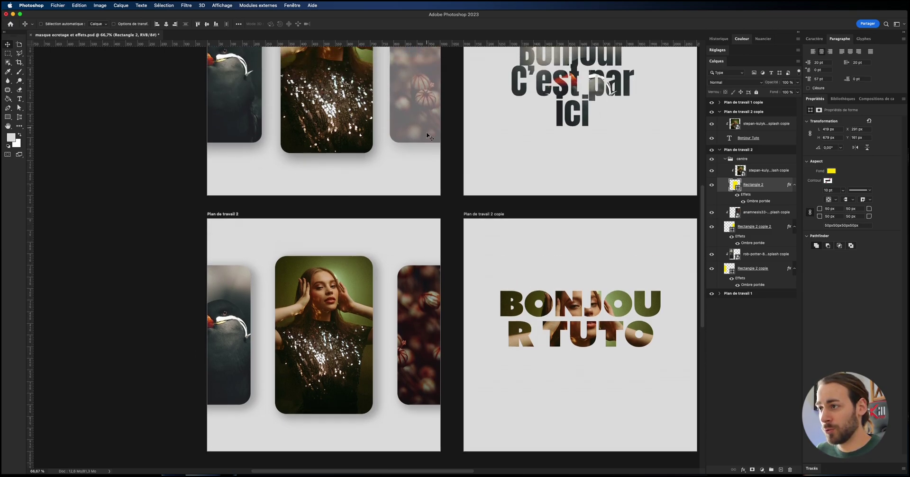
{"action": "scroll", "coordinate": [419, 116], "scroll_direction": "up", "scroll_amount": 3}
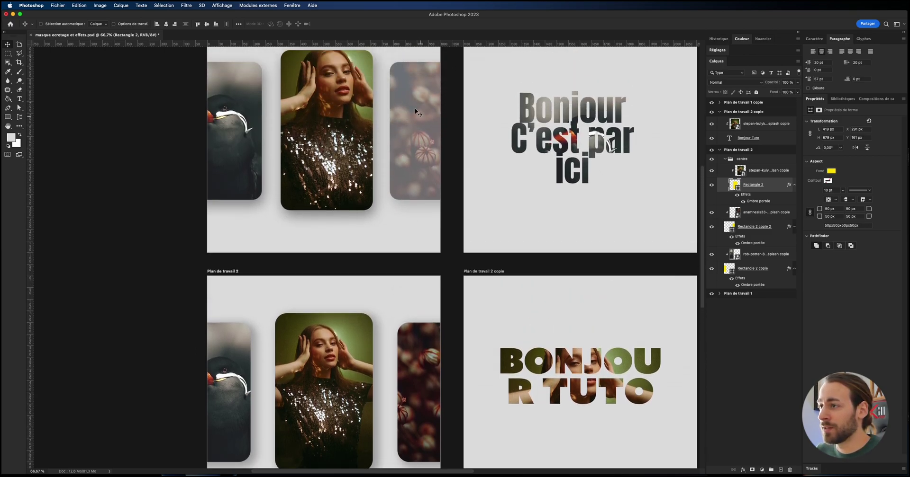
{"action": "scroll", "coordinate": [420, 208], "scroll_direction": "down", "scroll_amount": 3}
{"action": "left_click", "coordinate": [418, 264], "text": "super"}
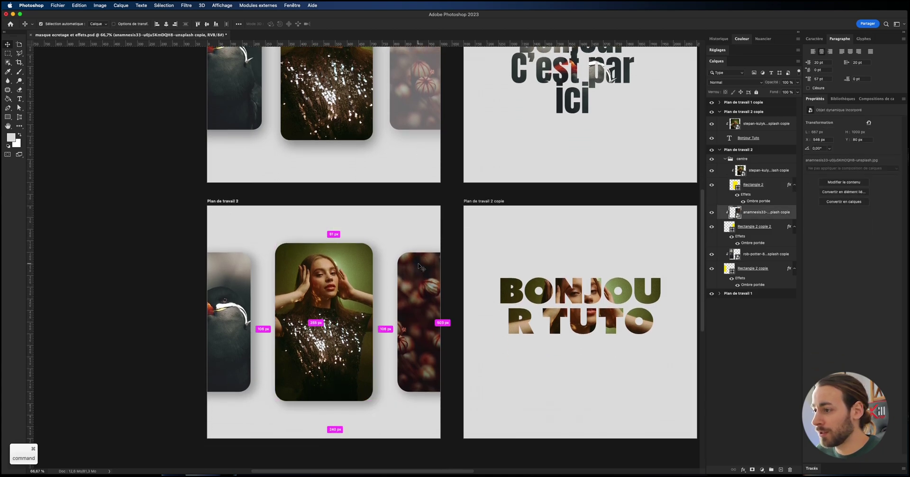
{"action": "left_click", "coordinate": [739, 227]}
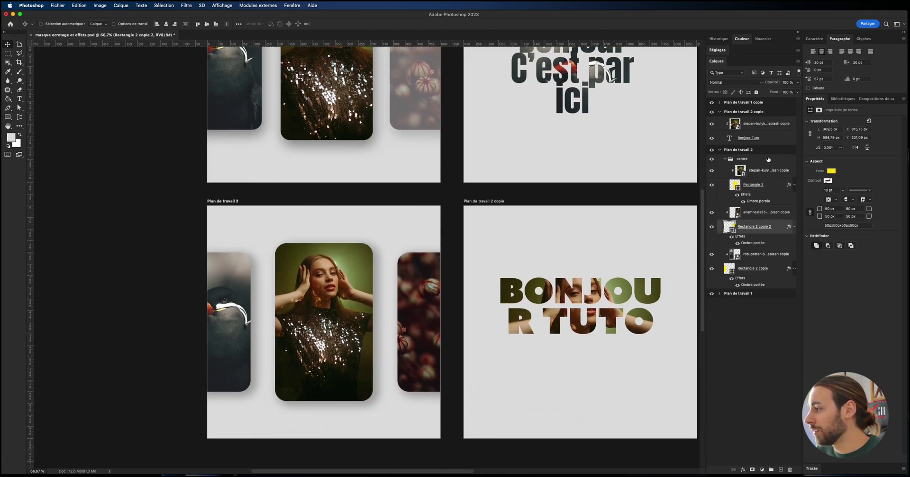
{"action": "left_click", "coordinate": [797, 83]}
{"action": "mouse_move", "coordinate": [798, 91]}
{"action": "left_mouse_down"}
{"action": "mouse_move", "coordinate": [769, 94]}
{"action": "mouse_move", "coordinate": [805, 92]}
{"action": "left_mouse_up"}
{"action": "left_click", "coordinate": [793, 91]}
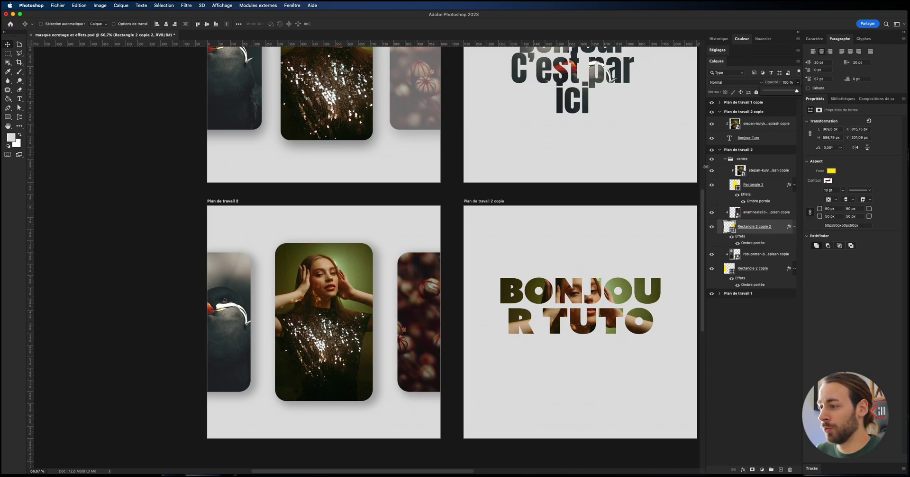
{"action": "left_click", "coordinate": [597, 265]}
{"action": "scroll", "coordinate": [592, 294], "scroll_direction": "up", "scroll_amount": 2}
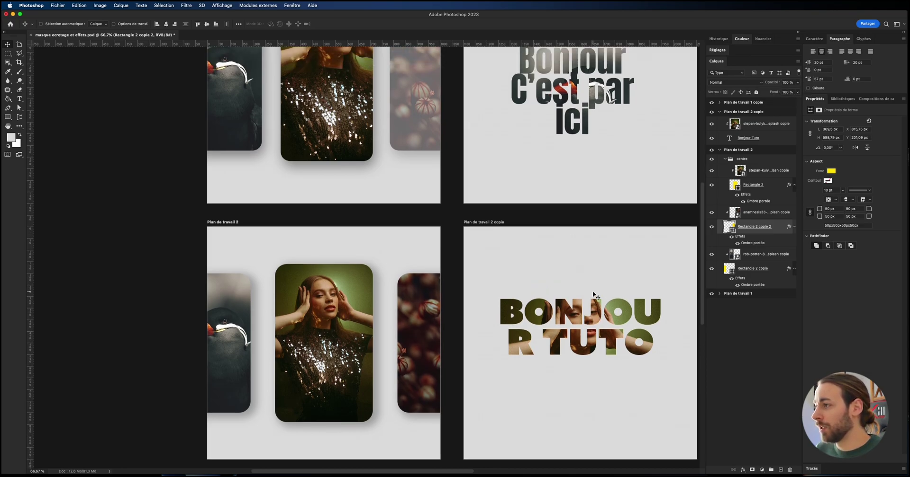
{"action": "scroll", "coordinate": [593, 295], "scroll_direction": "down", "scroll_amount": 3}
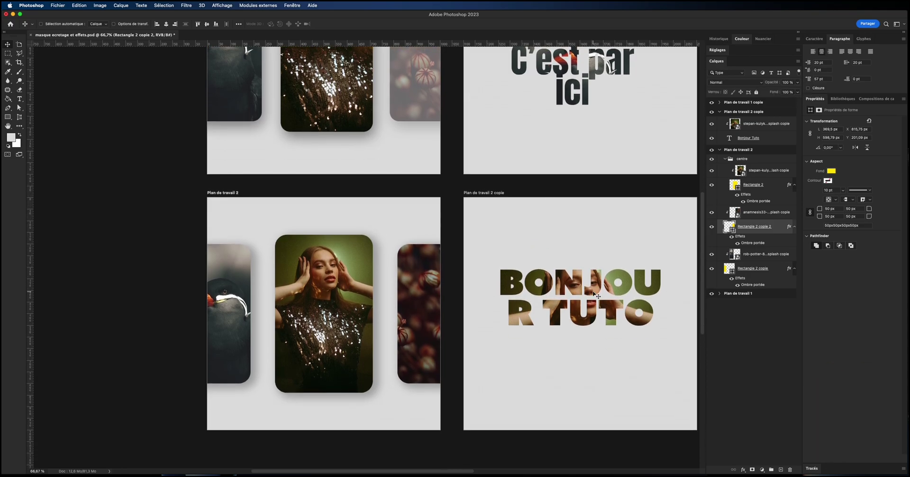